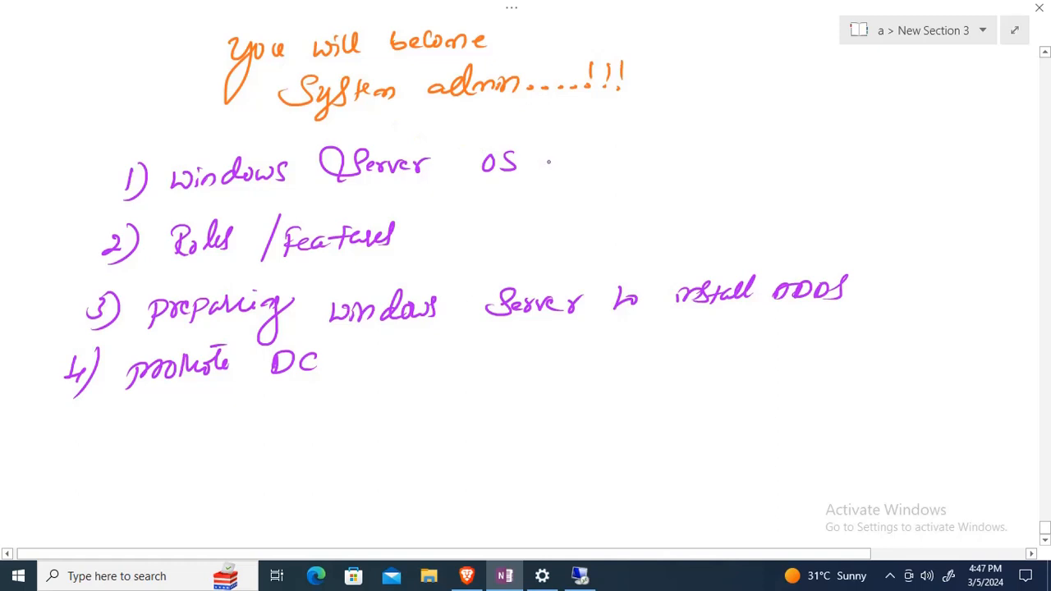
Draw a short pen dash after 'Windows Server OS' on line 1 of the handwritten plan
left_click_drag(548, 162, 603, 153)
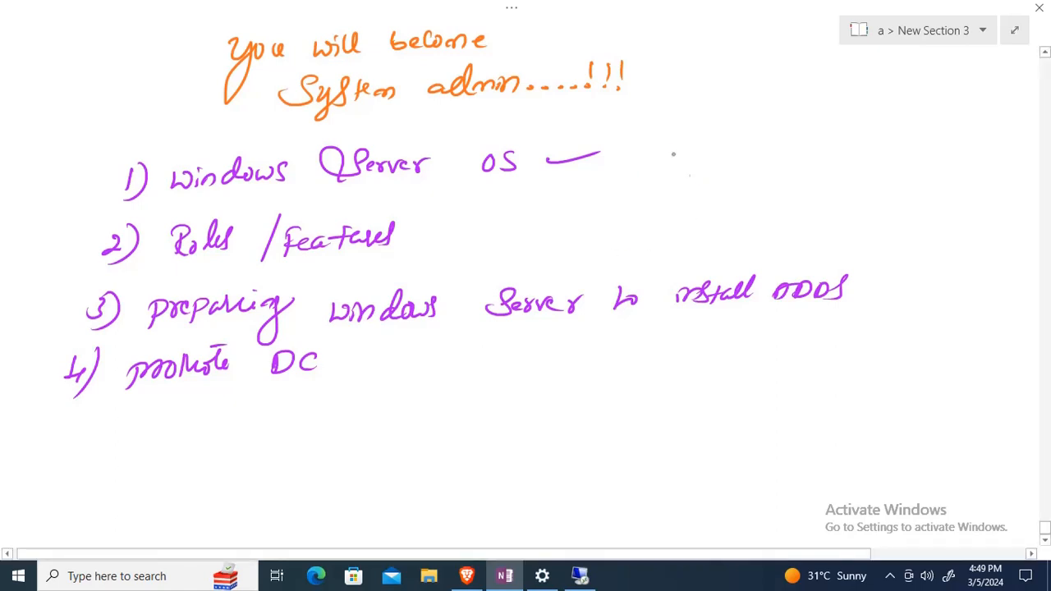
Draw an arrow after 'OS' and handwrite 2012, 2016, 2019, 2022, grouped by a bracket
left_click_drag(638, 150, 667, 155)
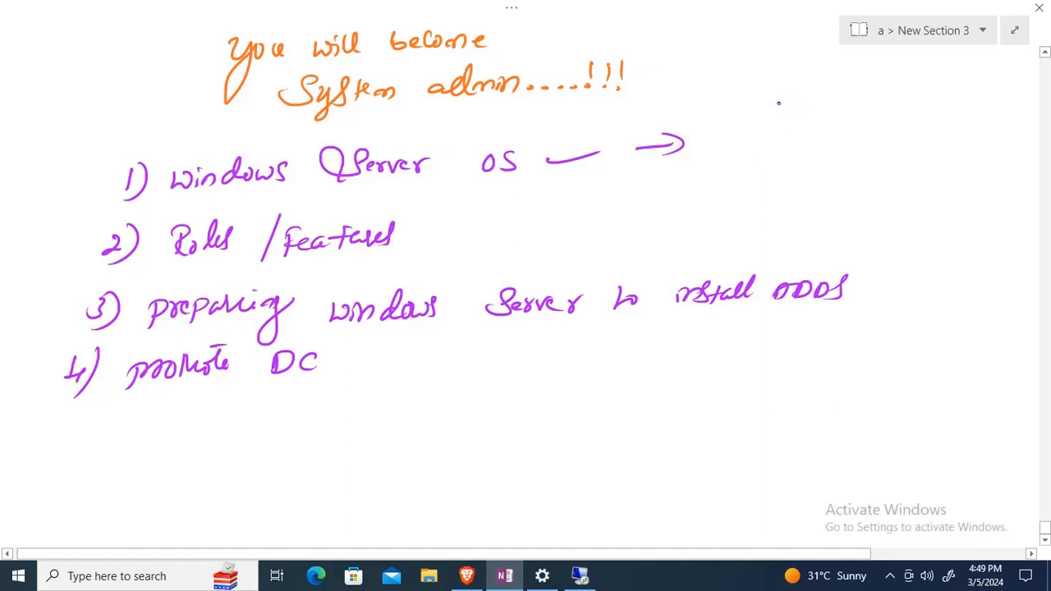
mouse_move(769, 102)
left_mouse_down()
mouse_move(786, 118)
mouse_move(805, 101)
left_mouse_up()
mouse_move(816, 99)
left_mouse_down()
mouse_move(815, 115)
mouse_move(850, 116)
left_mouse_up()
mouse_move(769, 138)
left_mouse_down()
mouse_move(795, 150)
mouse_move(790, 140)
left_mouse_up()
mouse_move(804, 135)
left_mouse_down()
mouse_move(804, 153)
mouse_move(815, 151)
left_mouse_up()
left_click_drag(766, 174, 799, 187)
mouse_move(812, 174)
left_mouse_down()
mouse_move(810, 202)
mouse_move(778, 225)
left_mouse_up()
left_click_drag(776, 212, 793, 225)
left_click_drag(795, 214, 826, 219)
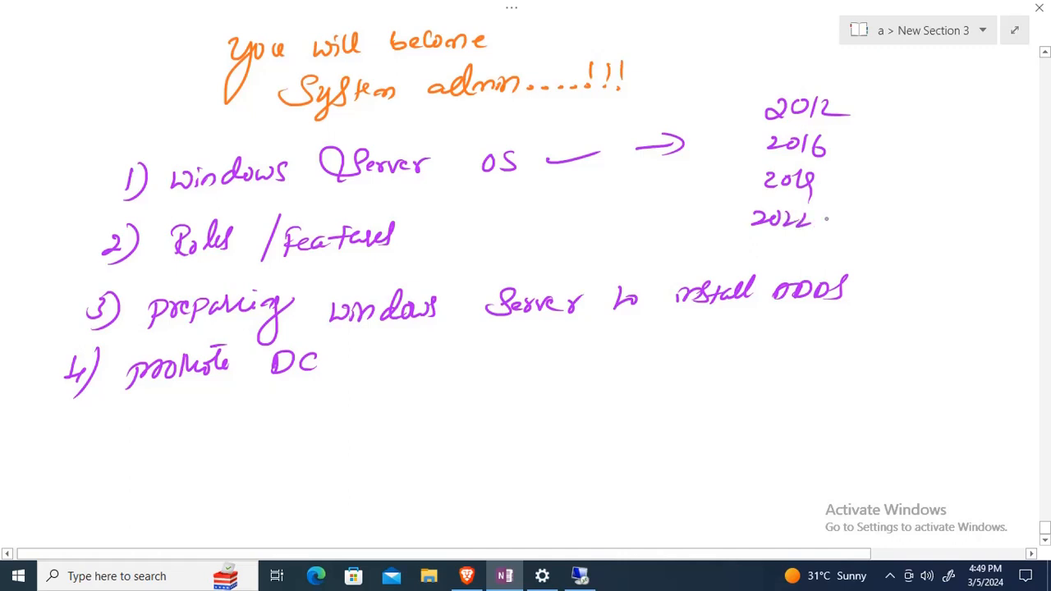
left_click_drag(882, 104, 888, 138)
left_click_drag(888, 143, 859, 199)
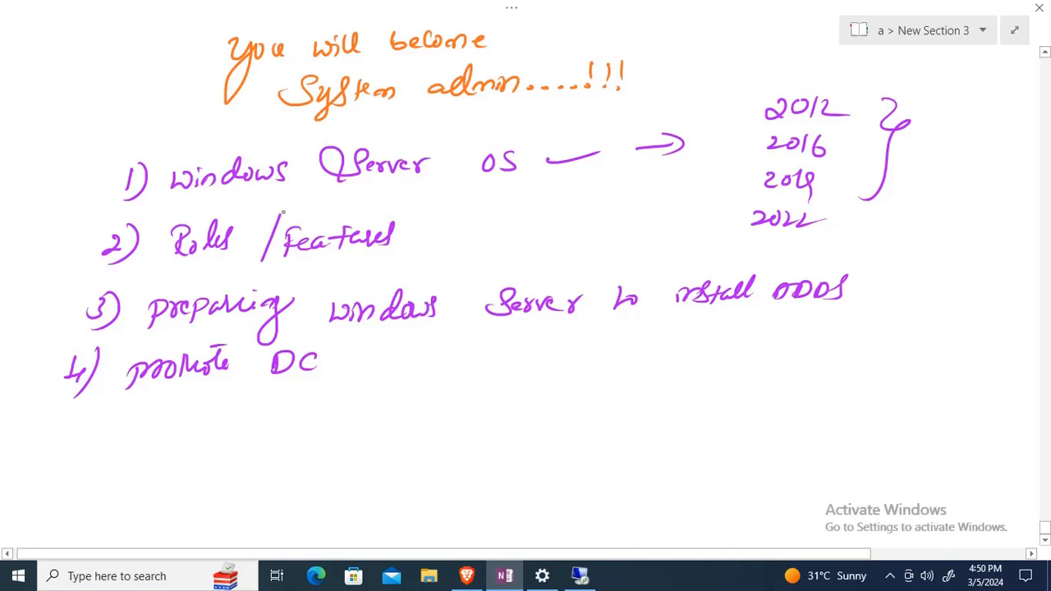
Draw a line through 'Roles/Features' and switch to the remote machine's desktop
left_click_drag(246, 216, 323, 194)
left_click_drag(377, 228, 467, 206)
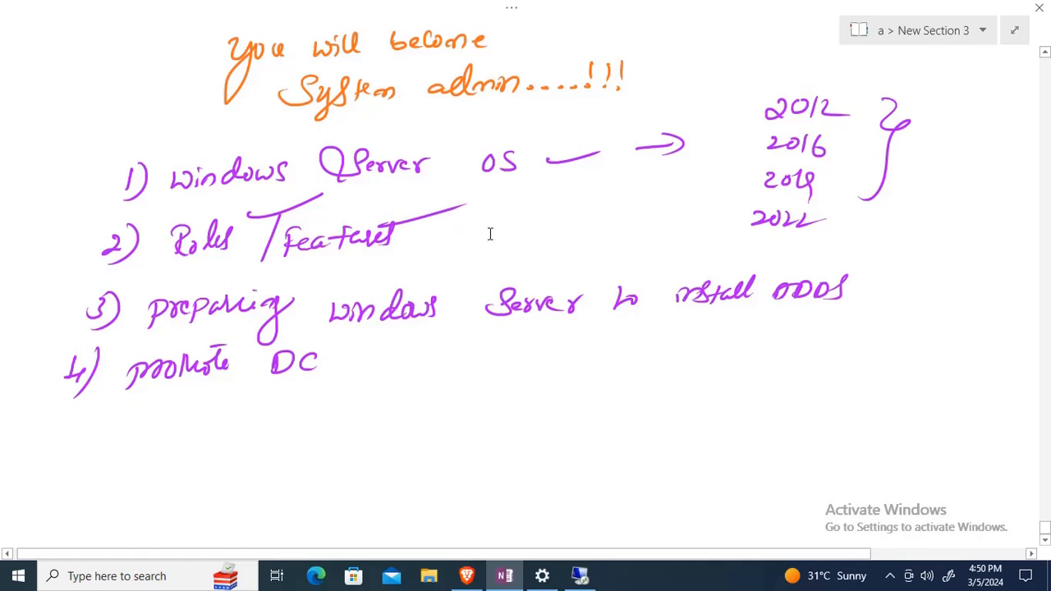
left_click(590, 577)
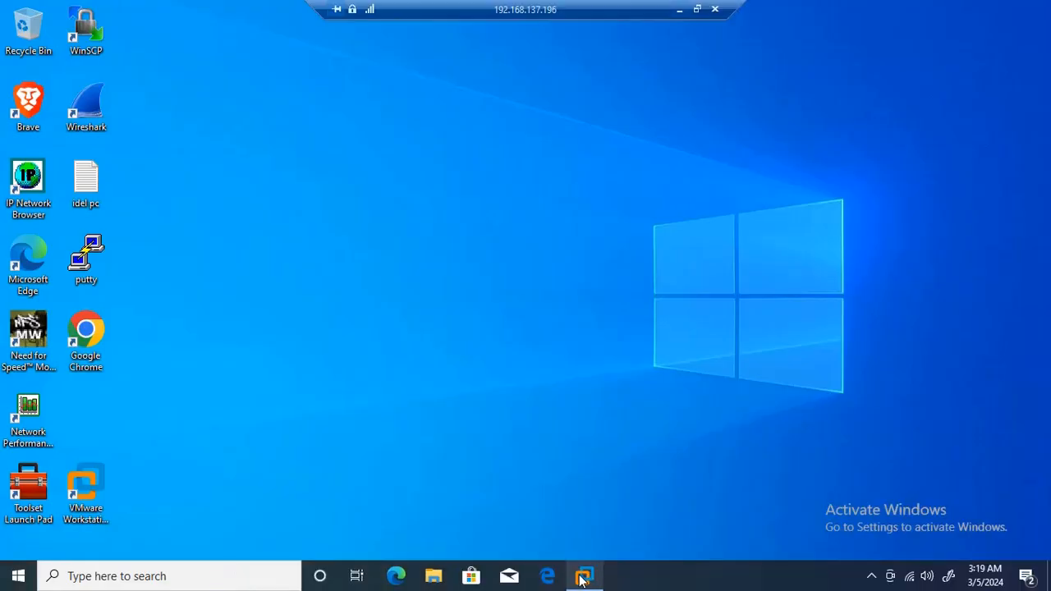
Open VMware Workstation, power on the PDC virtual machine and widen its console
left_click(587, 576)
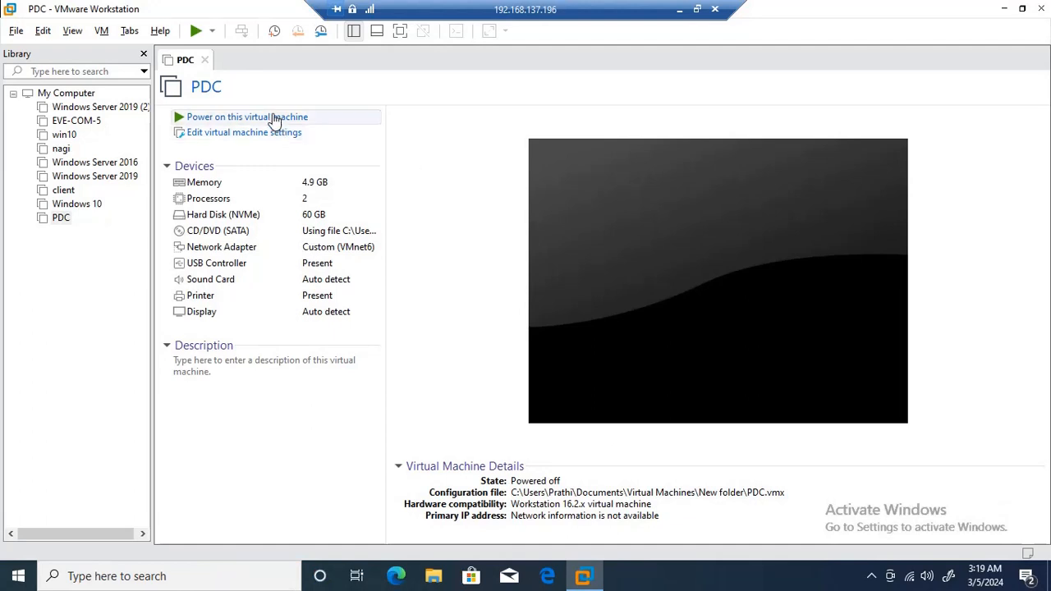
left_click(275, 119)
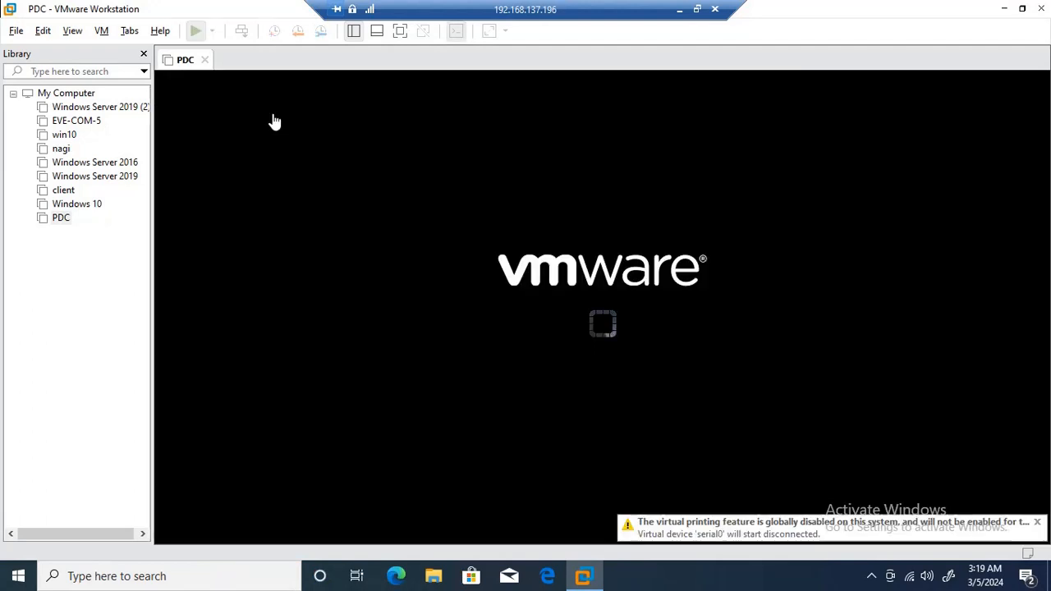
left_click(141, 53)
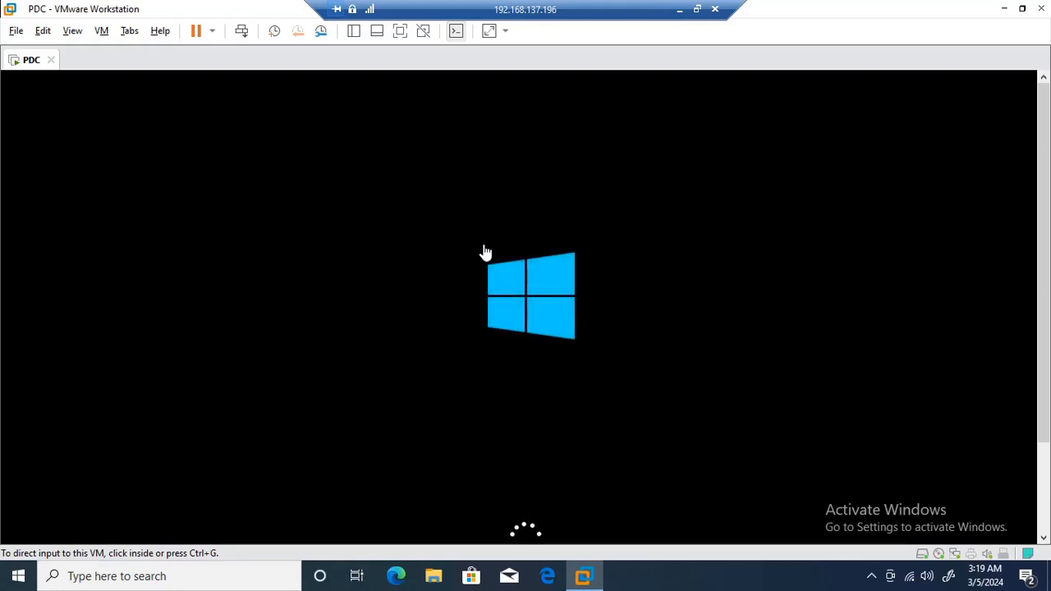
Stretch the guest display and set the built-in Administrator password, entered twice
left_click(489, 33)
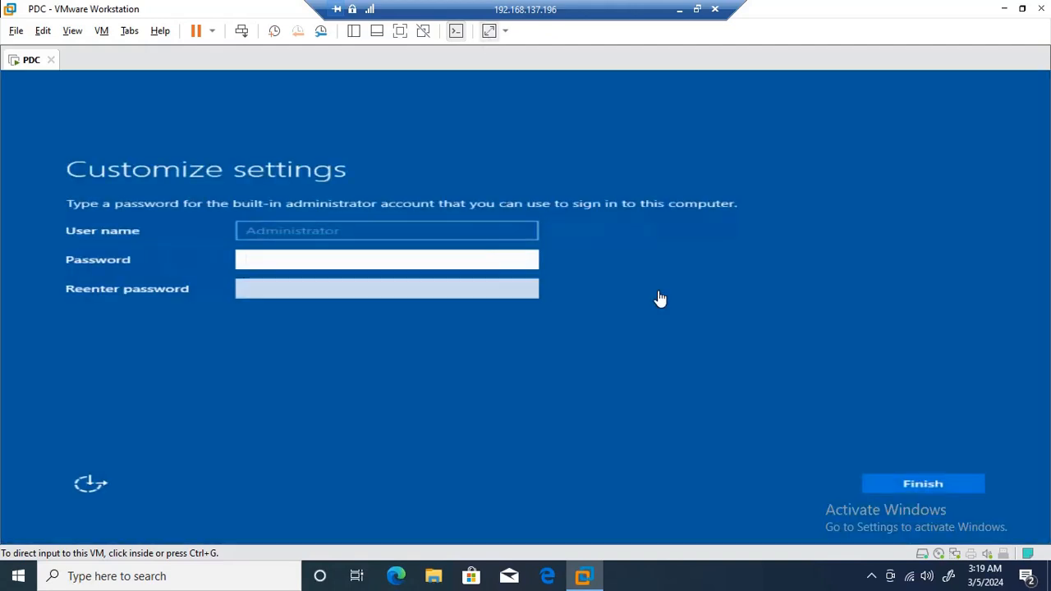
left_click(289, 263)
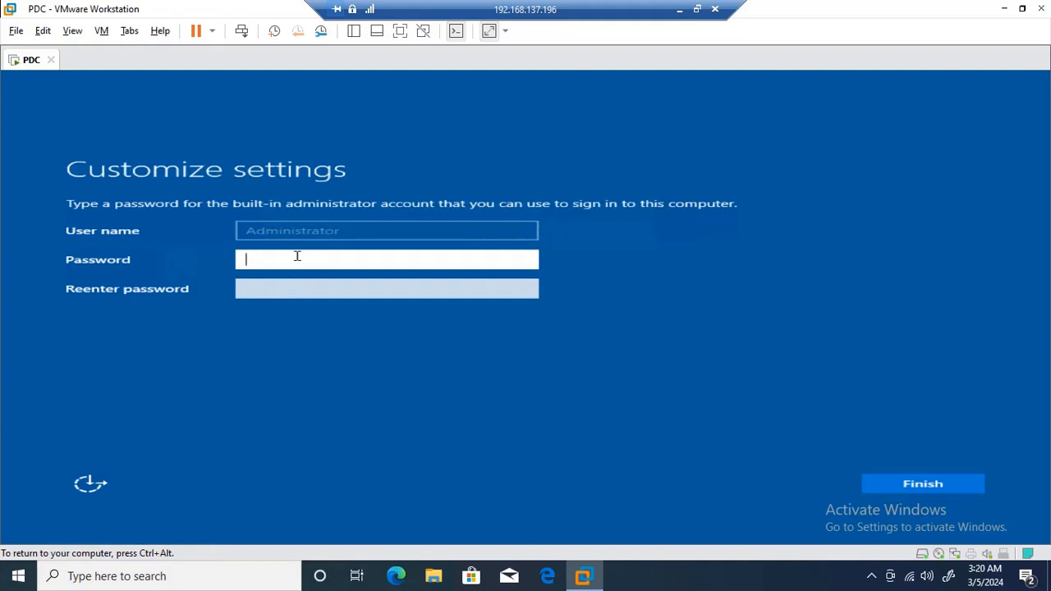
type("P@ssw0rd123")
key("Tab")
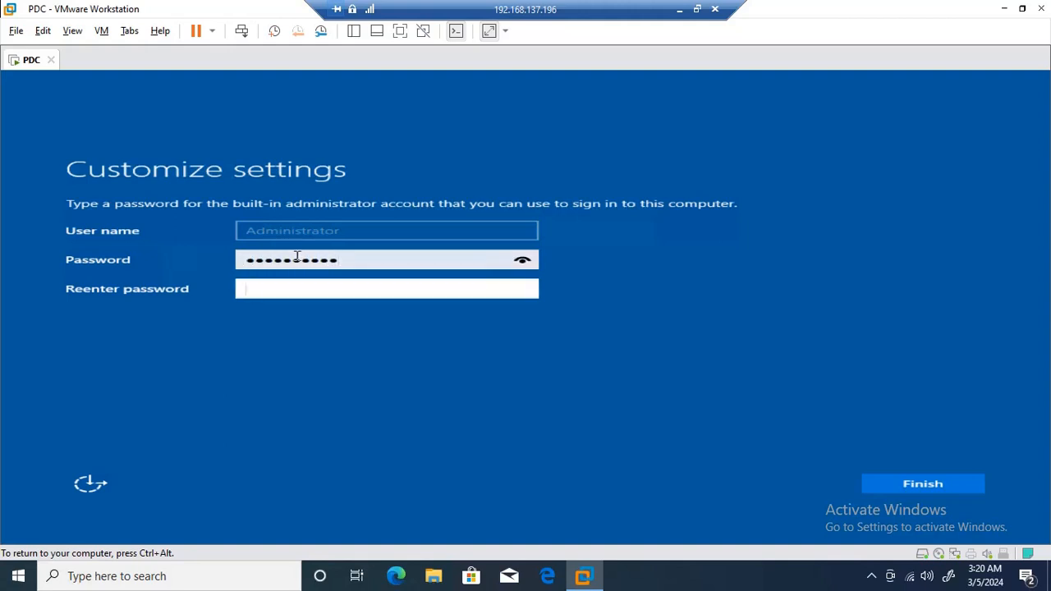
type("P@ssw0rd123")
key("Return")
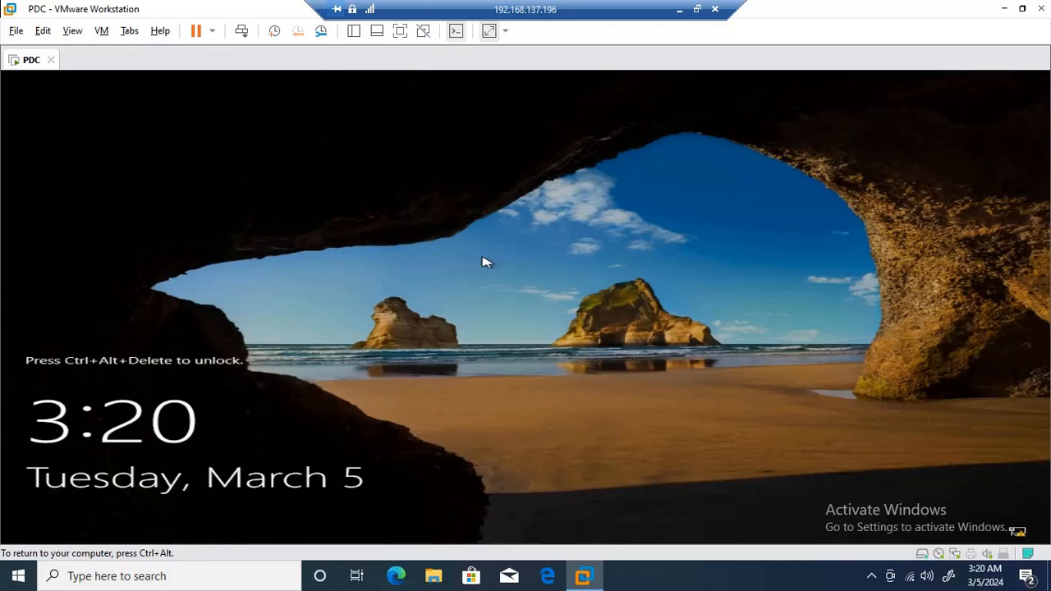
Send Ctrl+Alt+Del and sign in as Administrator with the new password
key("ctrl+alt+Insert")
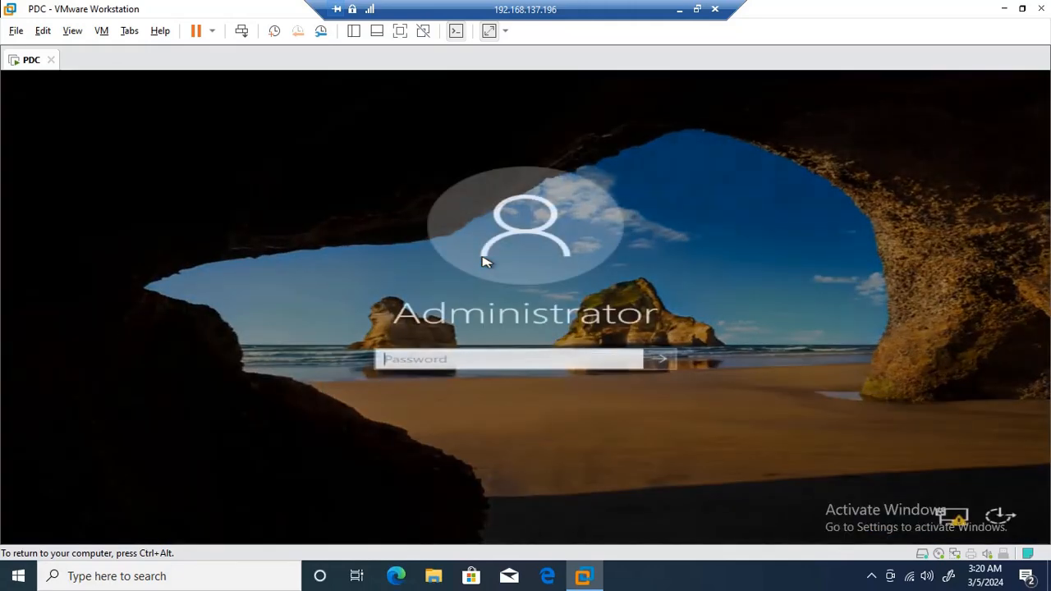
type("***")
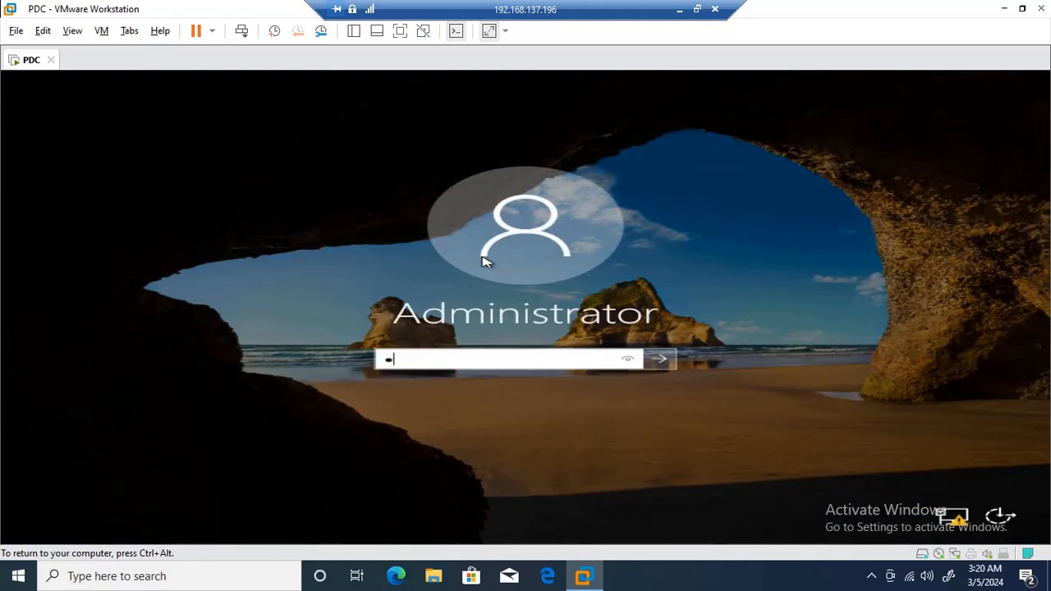
type("*******")
key("Return")
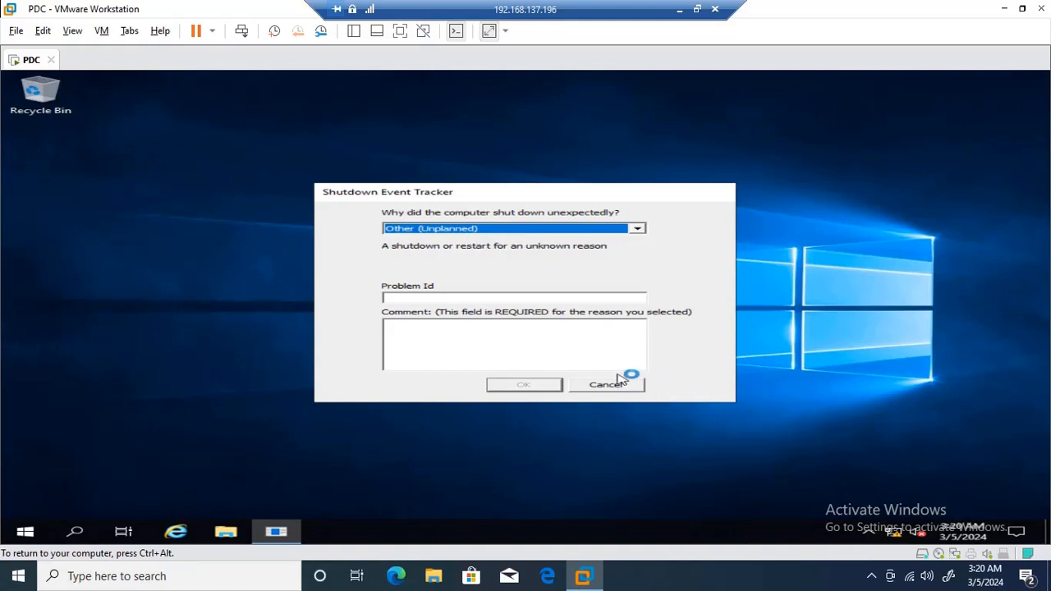
Dismiss the Shutdown Event Tracker and Windows Admin Center popup, then close Server Manager
left_click(639, 387)
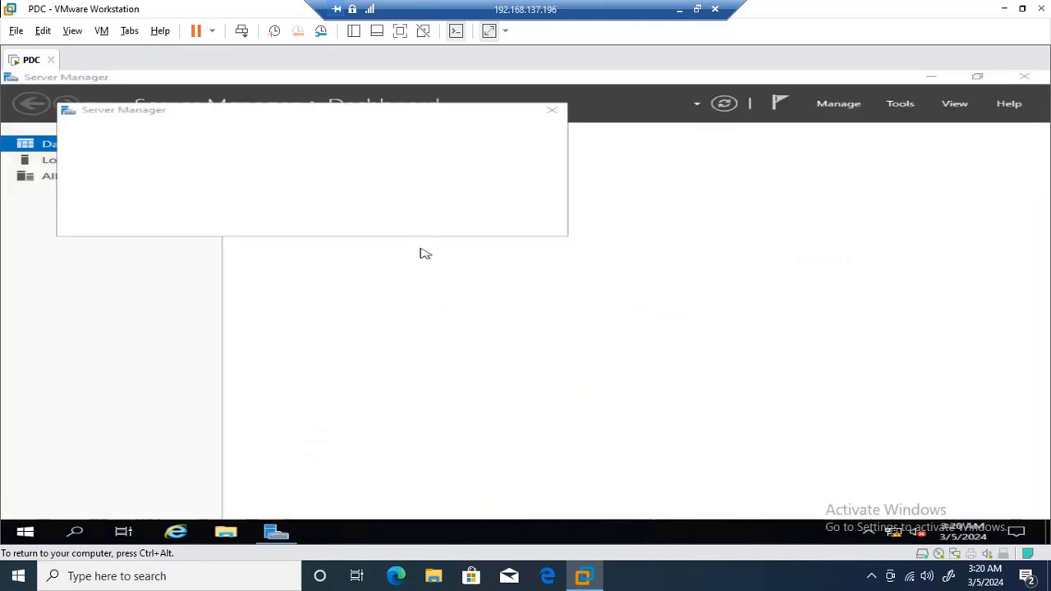
left_click(551, 109)
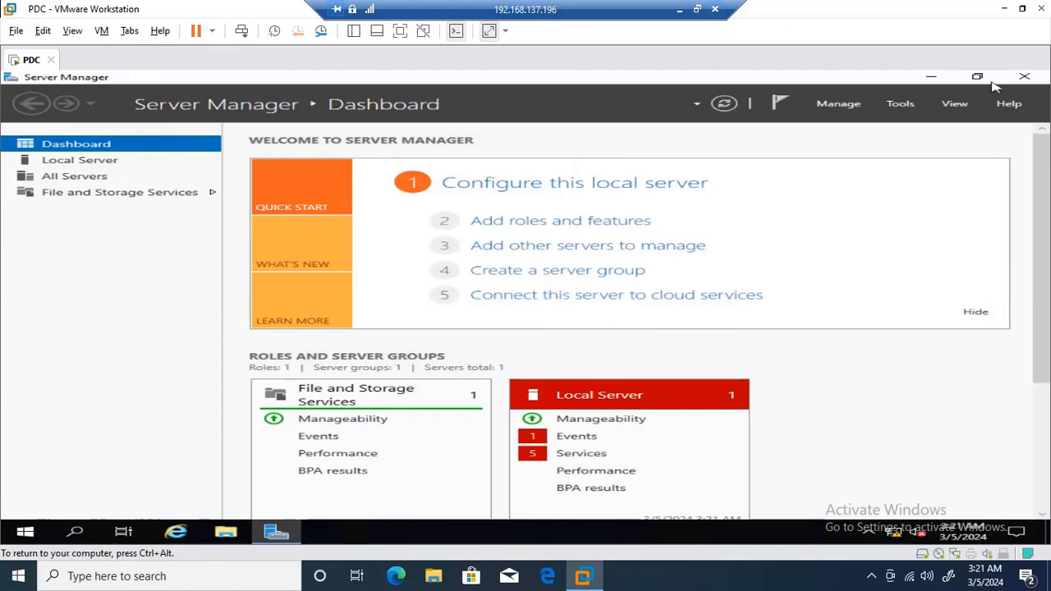
left_click(1036, 76)
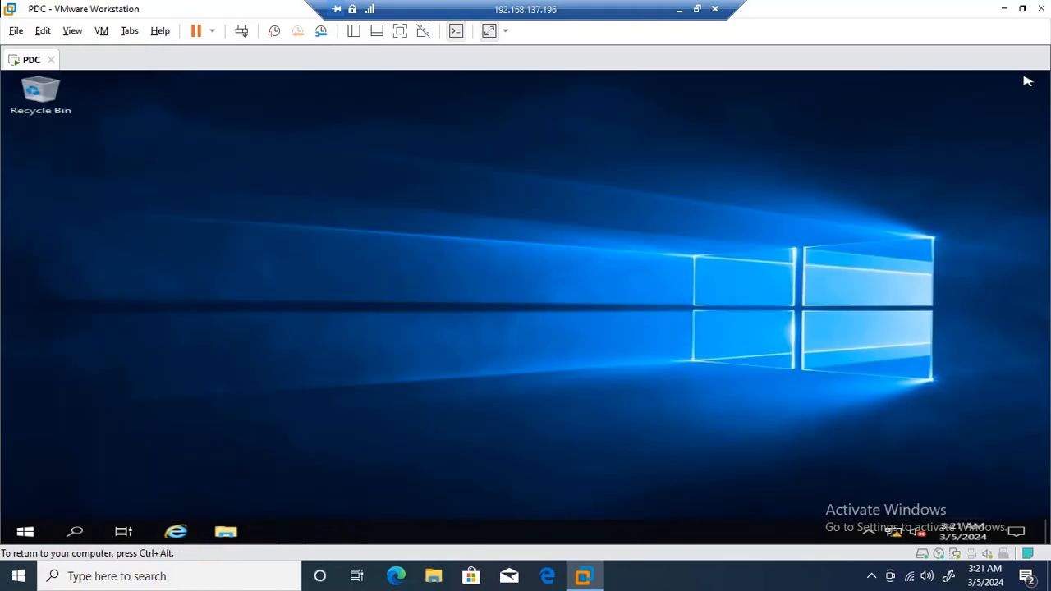
Relaunch Server Manager from Start, dismiss the Admin Center prompt, and start Add Roles and Features
left_click(33, 532)
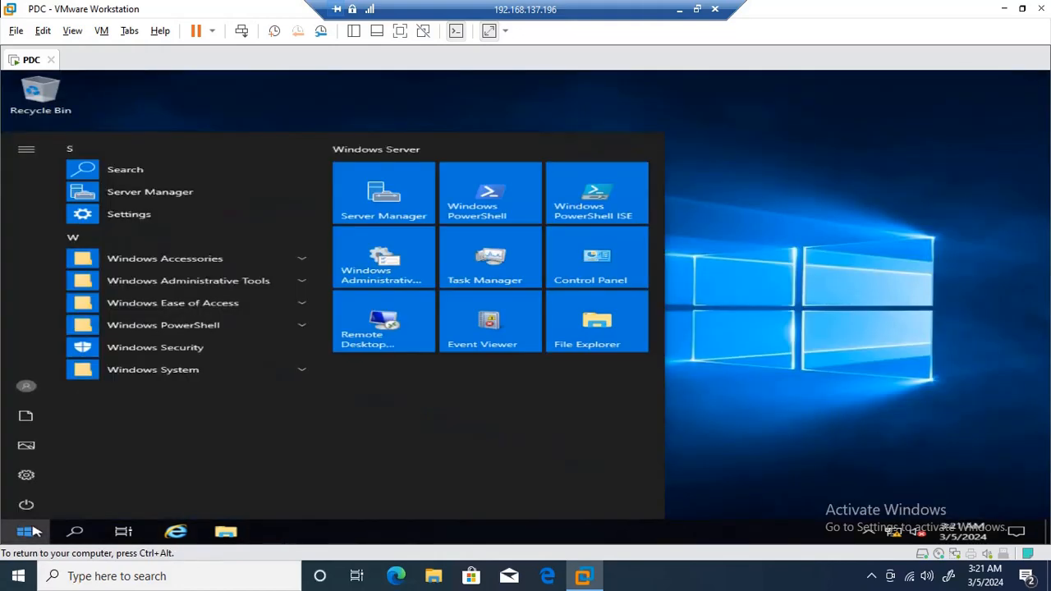
left_click(150, 192)
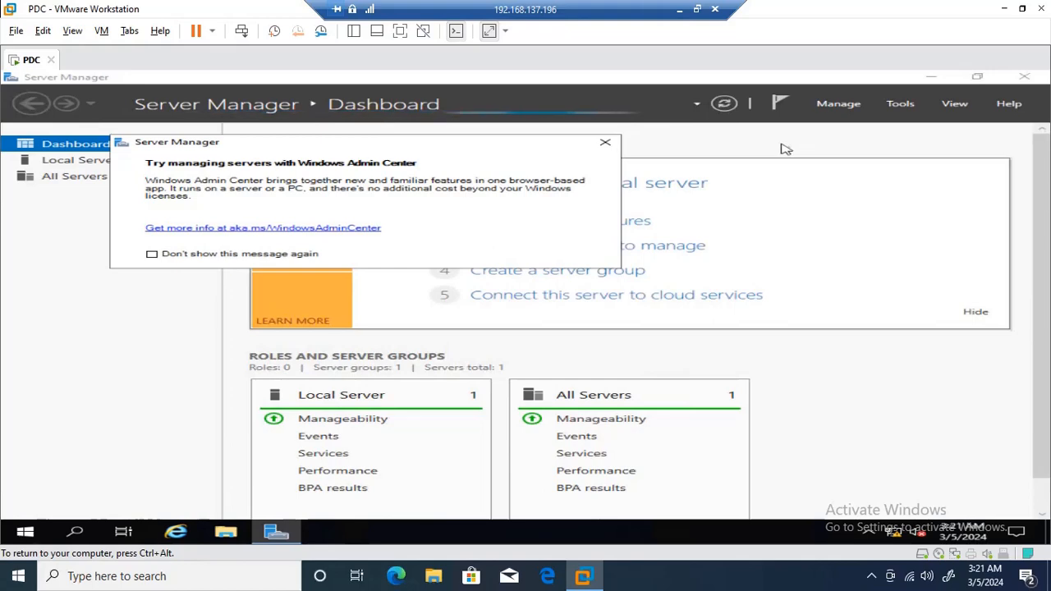
left_click(597, 144)
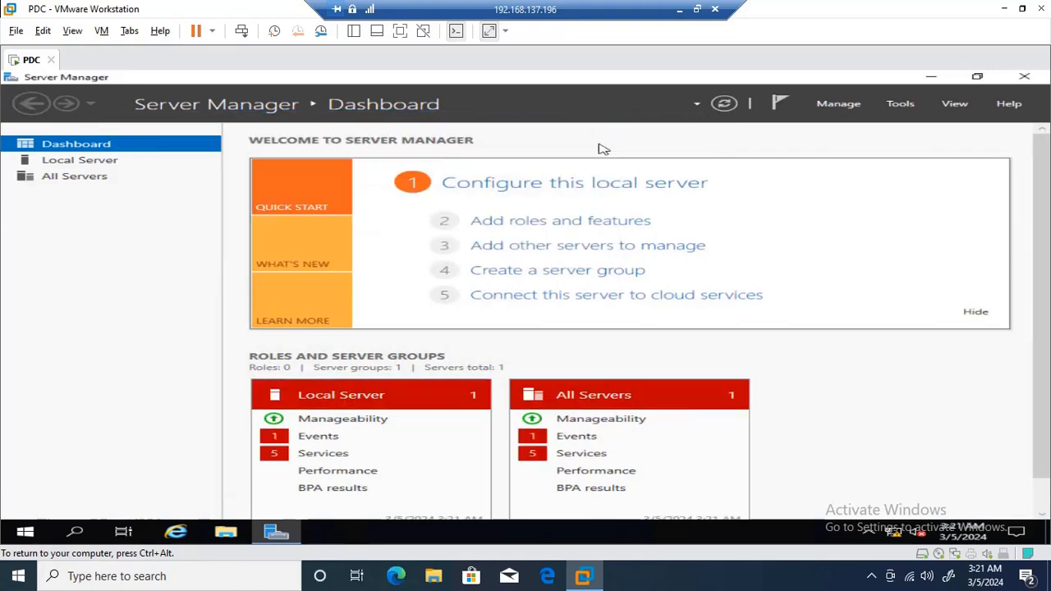
left_click(584, 223)
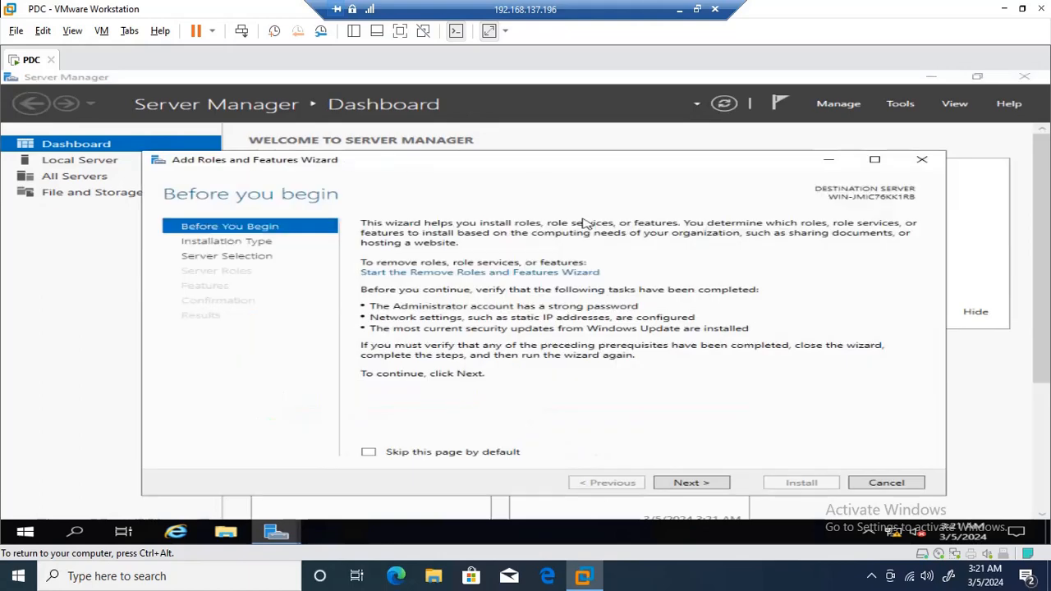
Advance with role-based installation and the local server as destination, then maximize the wizard
left_click(691, 486)
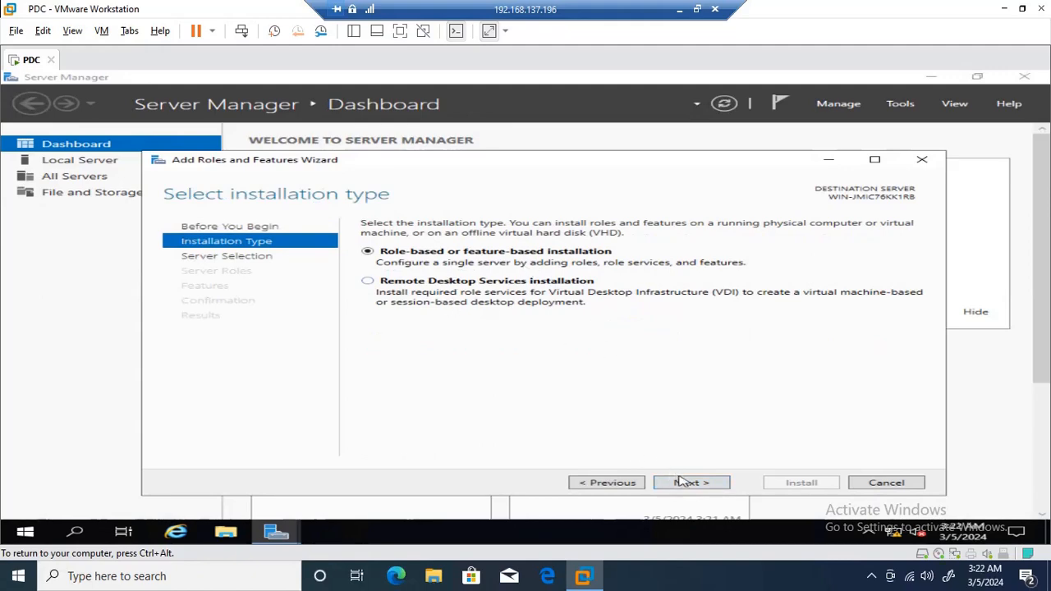
left_click(696, 488)
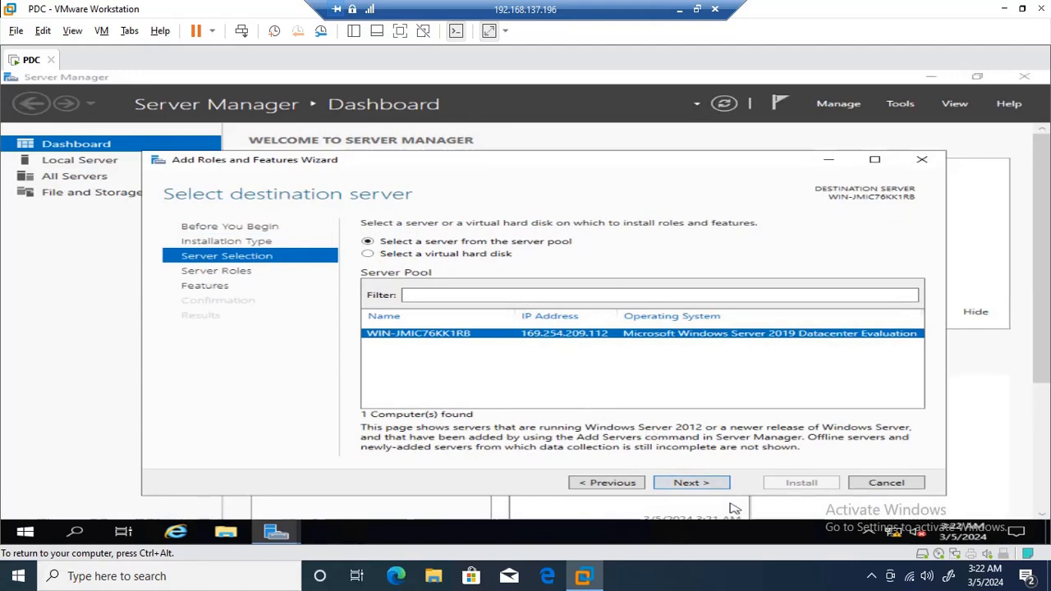
left_click(707, 487)
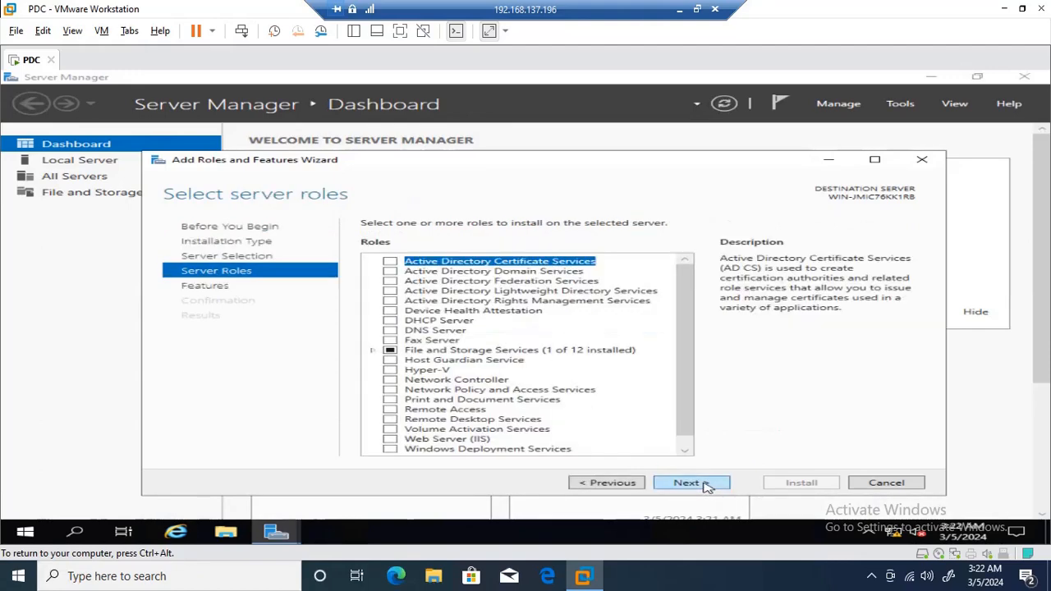
left_click(874, 160)
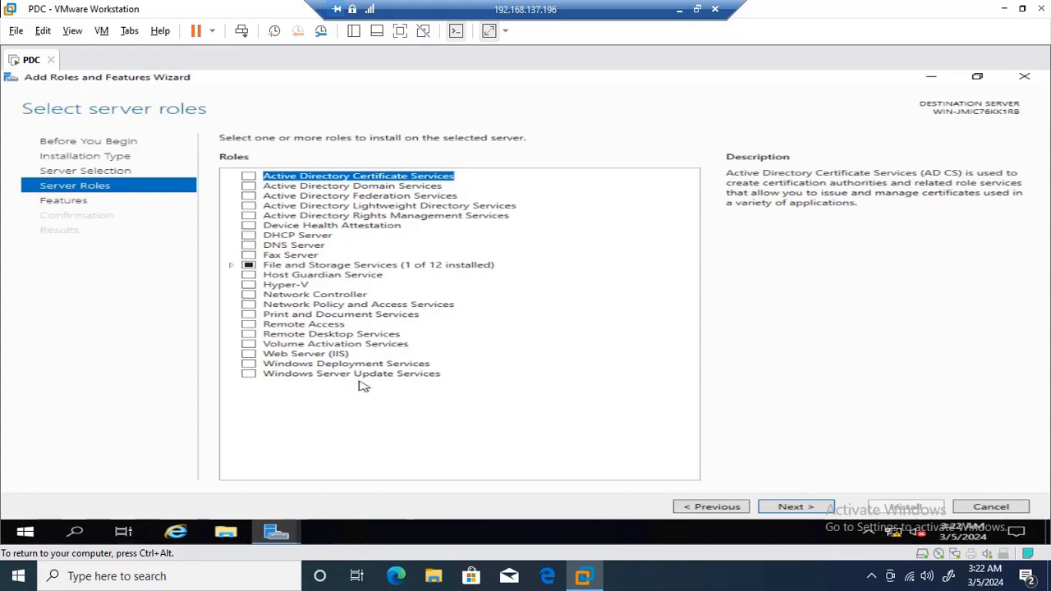
Look through the Features list, then go back to the Server Roles page
left_click(832, 507)
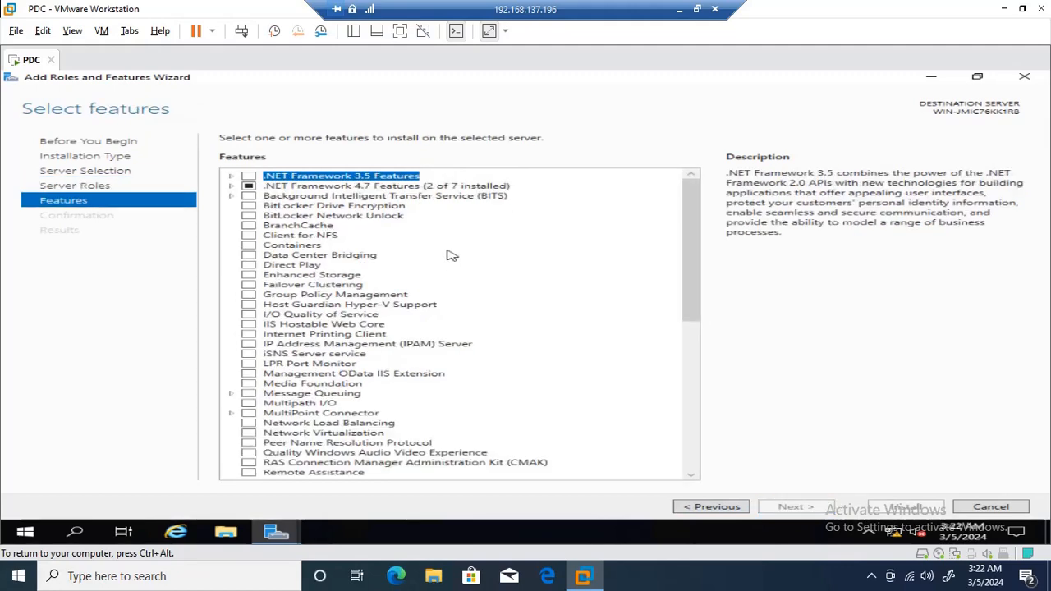
scroll(450, 255, "down", 7)
scroll(450, 248, "up", 5)
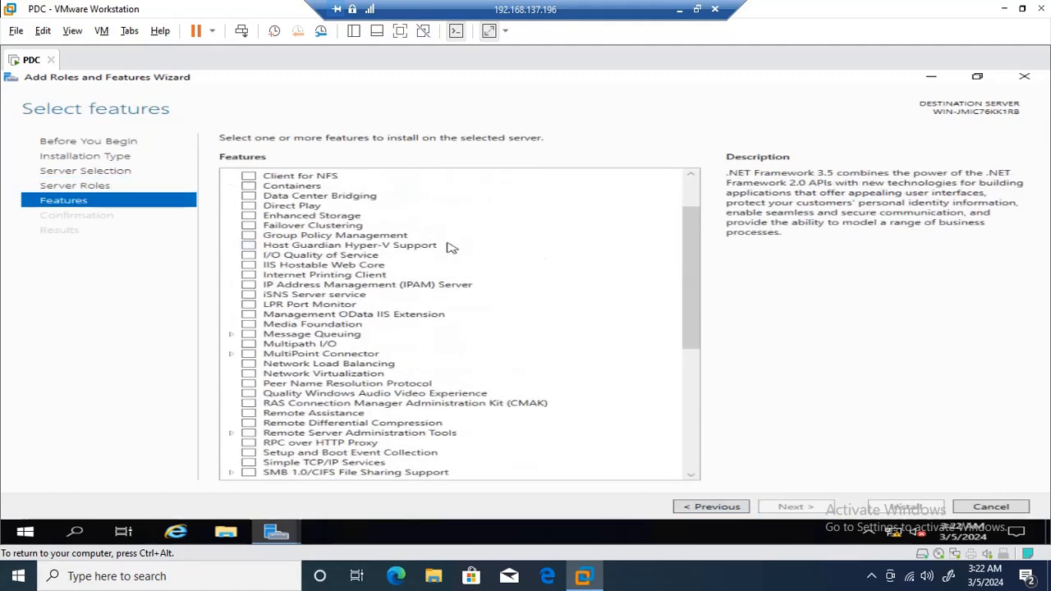
scroll(450, 248, "up", 2)
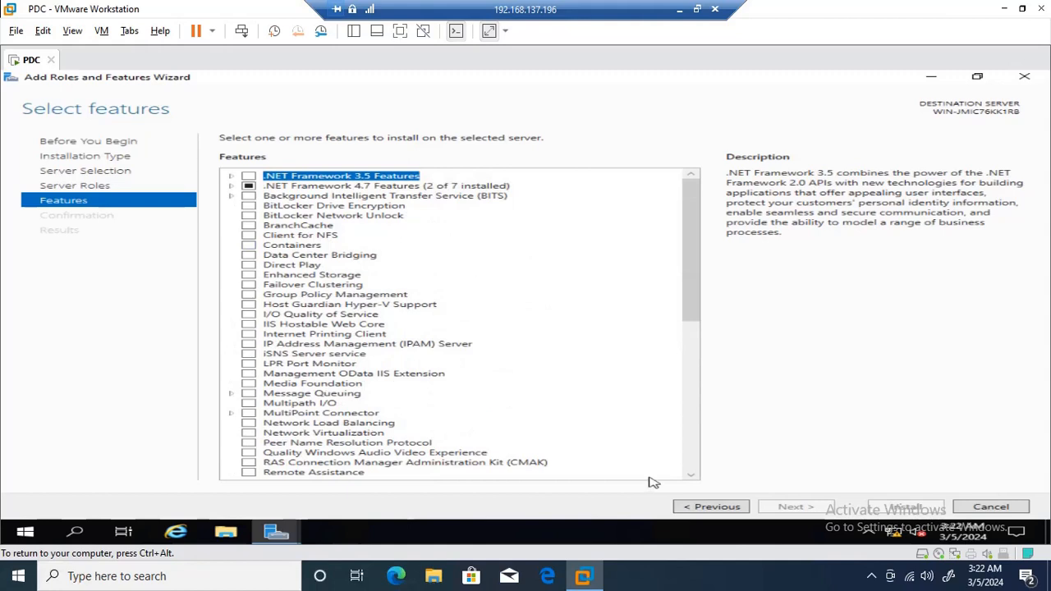
left_click(710, 506)
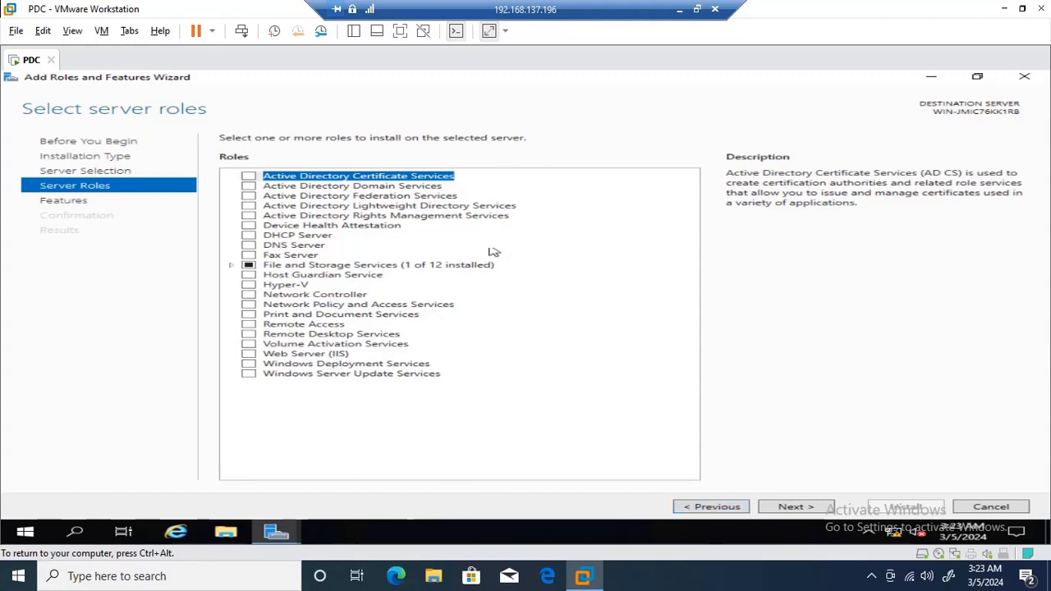
Read the AD DS, AD CS, AD FS, AD RMS, Fax Server, Host Guardian and Hyper-V descriptions
left_click(404, 188)
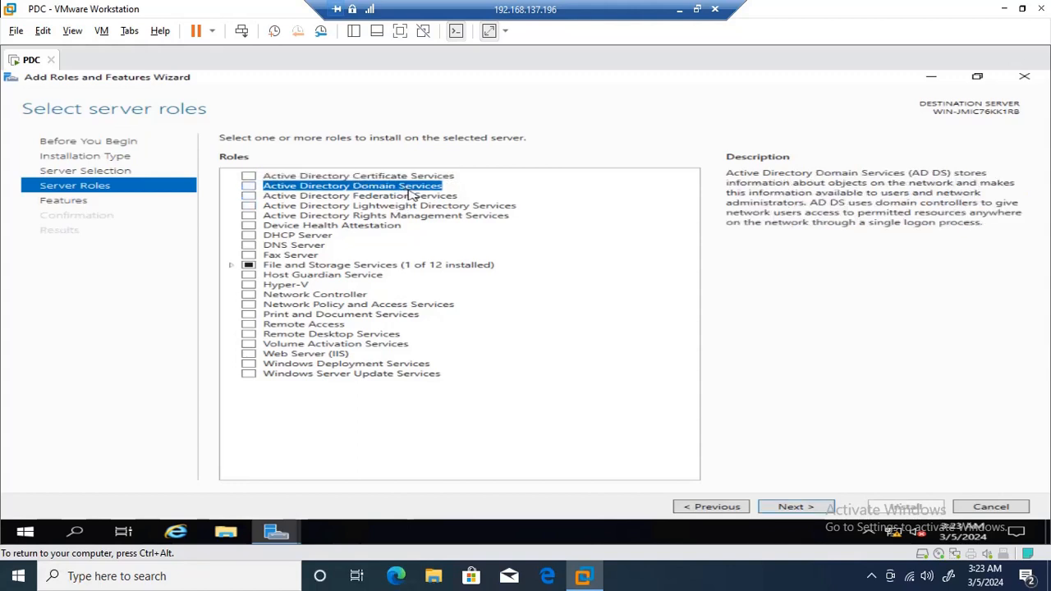
left_click(417, 179)
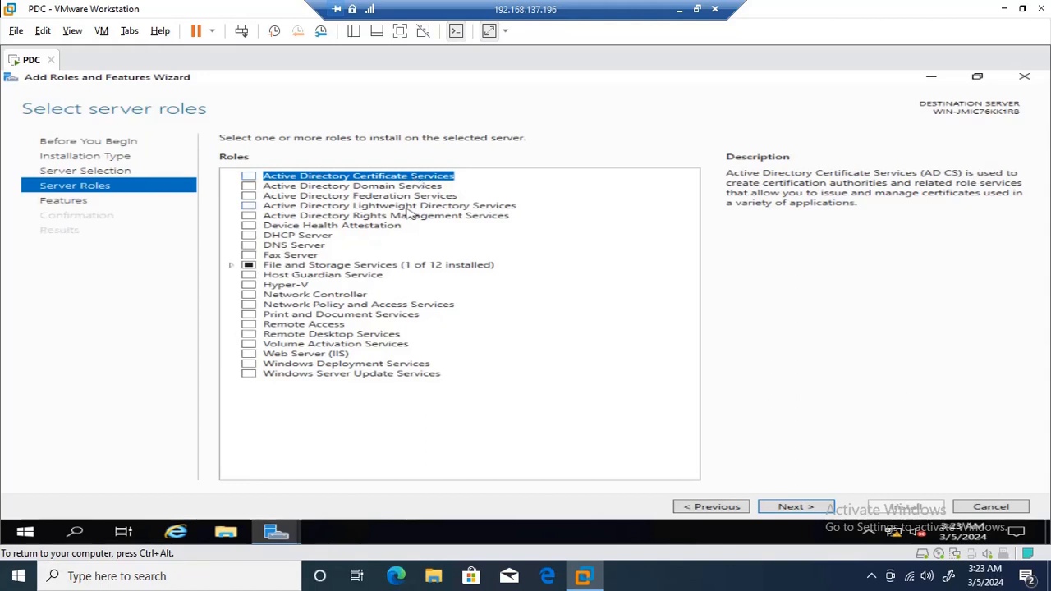
left_click(409, 189)
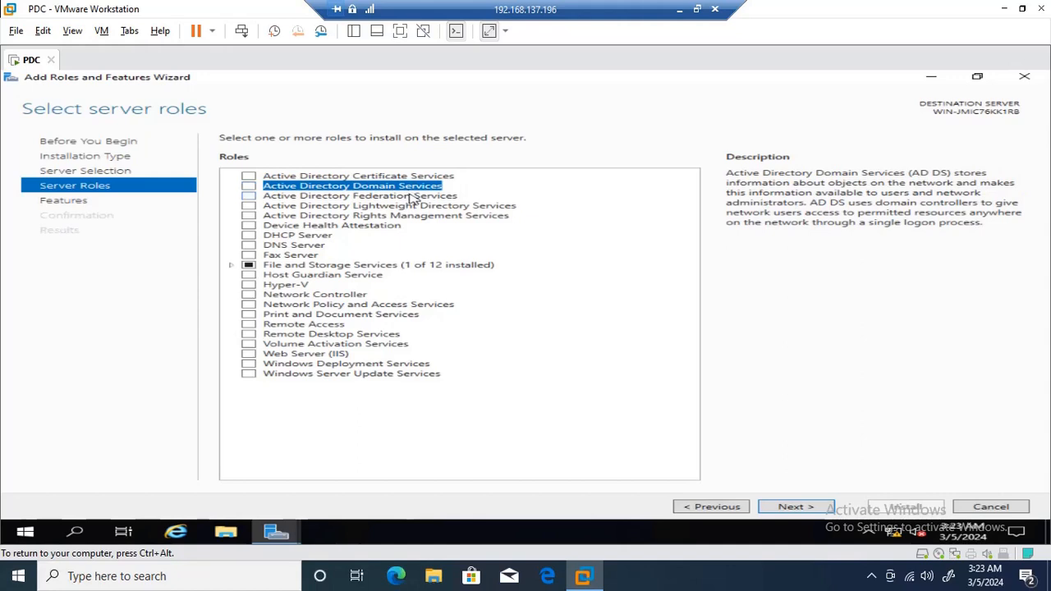
left_click(411, 197)
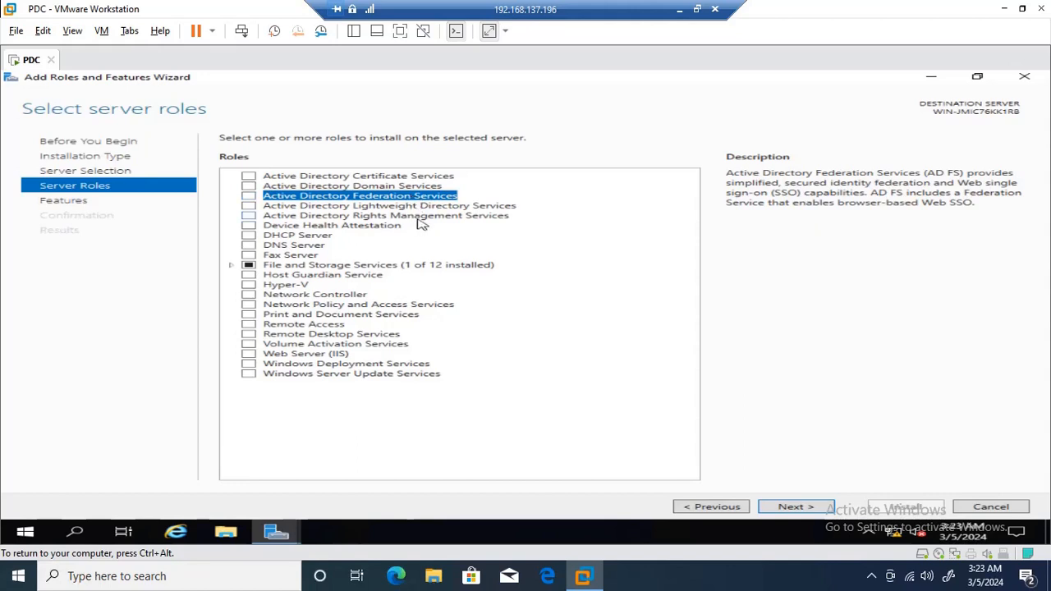
left_click(419, 218)
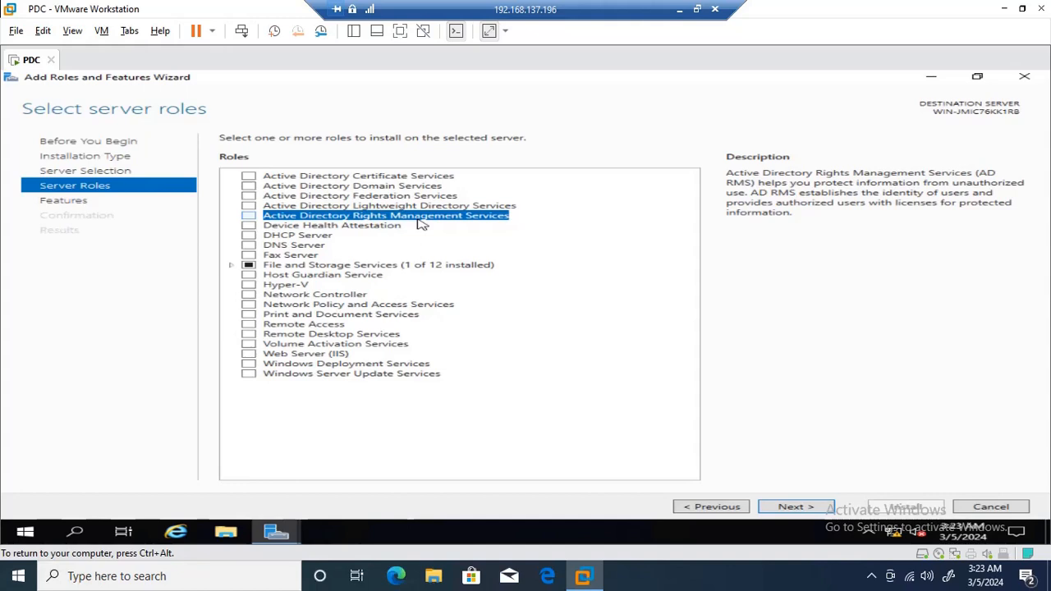
left_click(312, 256)
left_click(310, 275)
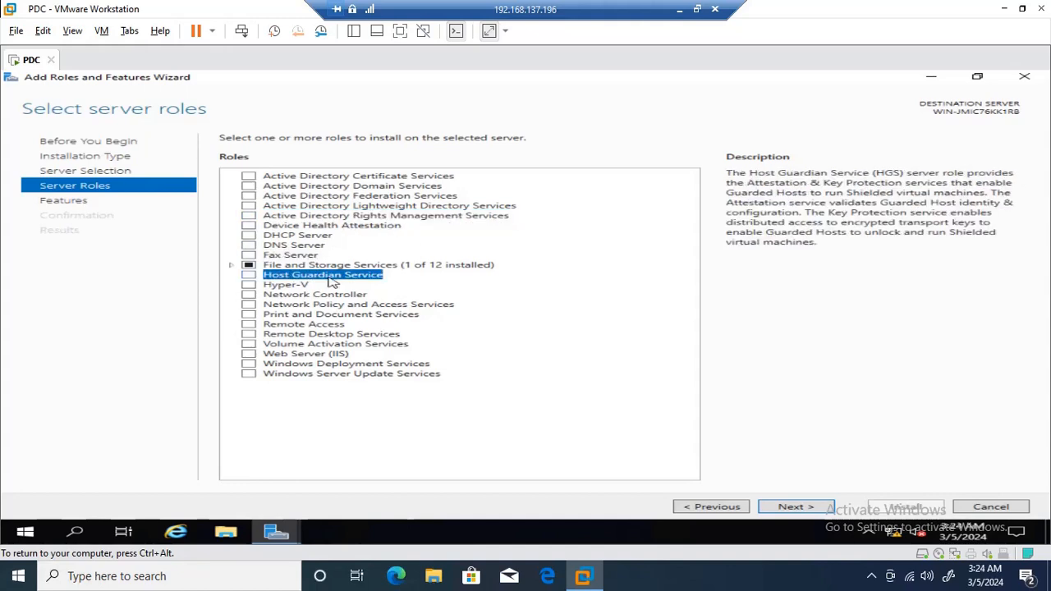
left_click(301, 288)
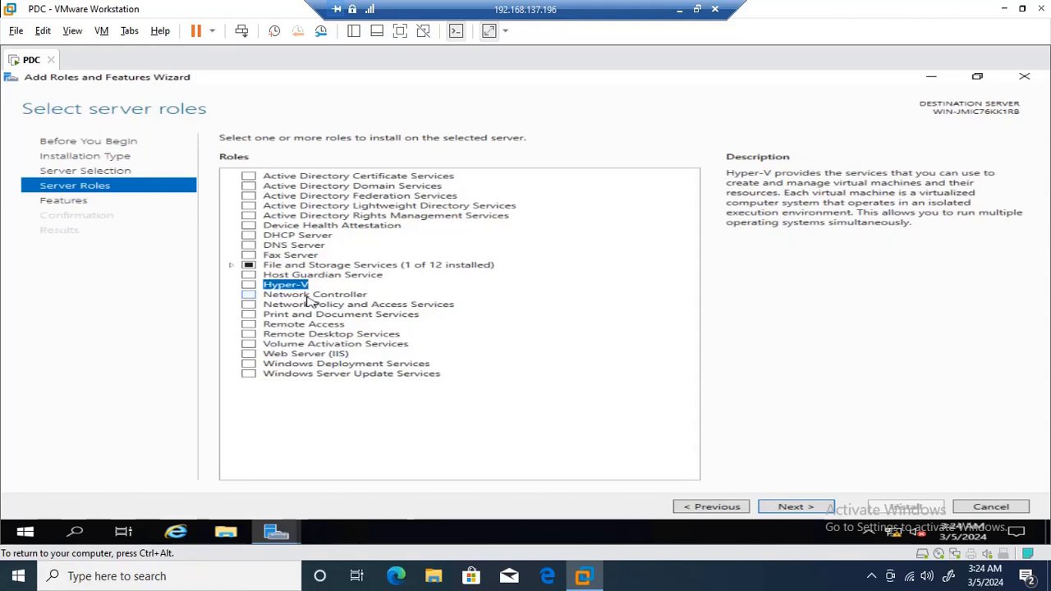
Read the Remote Desktop, IIS, Volume Activation, WDS and WSUS descriptions, then go to Features
left_click(321, 339)
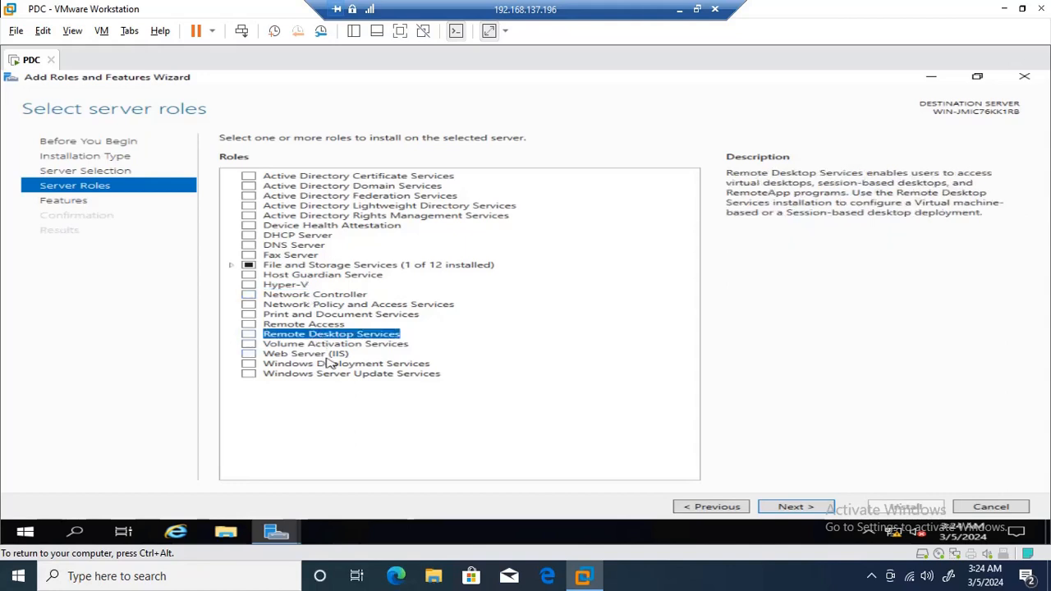
left_click(327, 357)
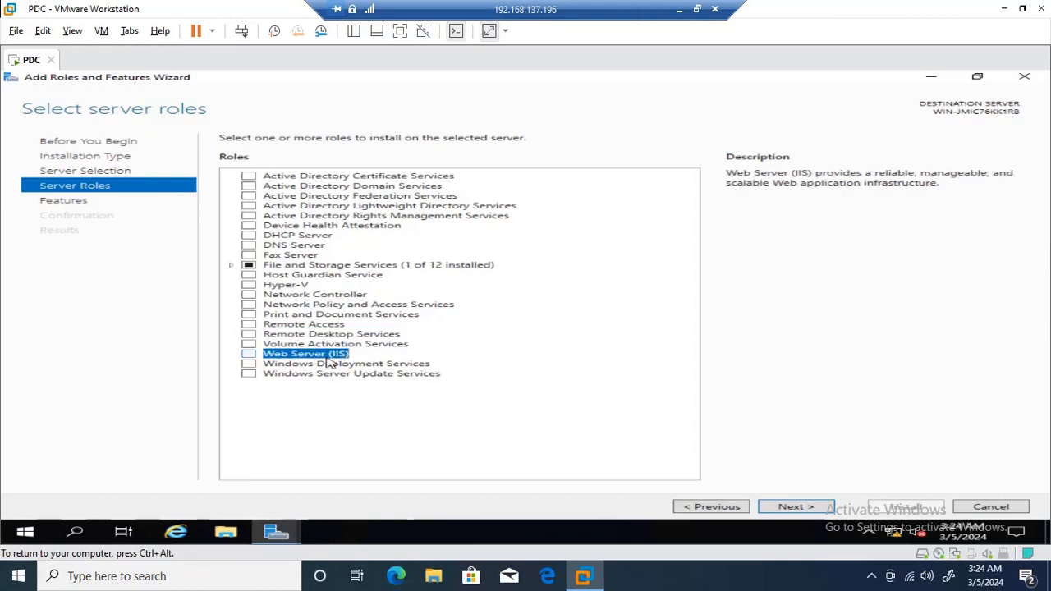
left_click(337, 345)
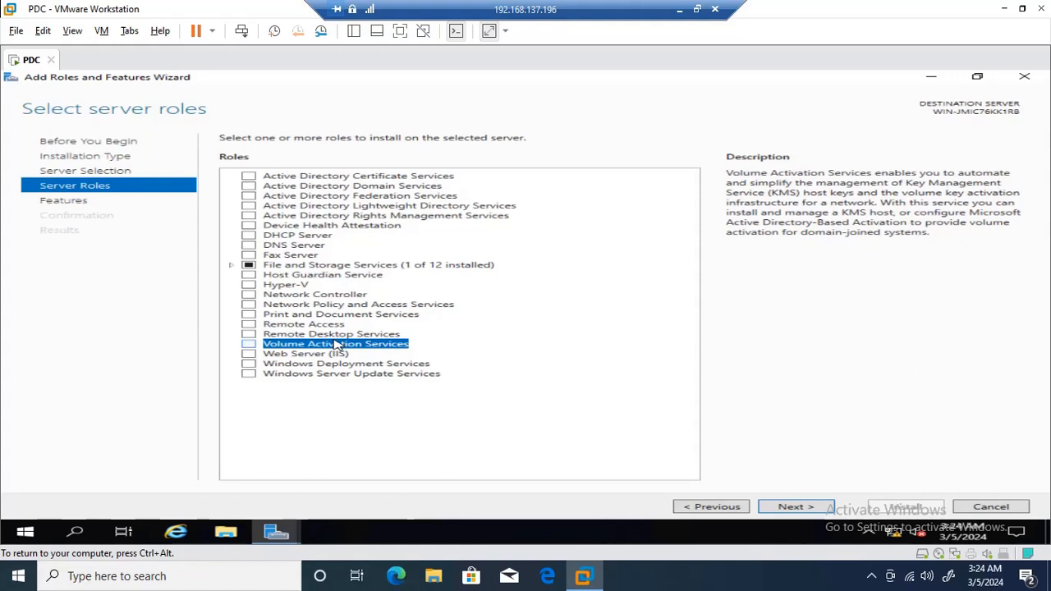
left_click(343, 367)
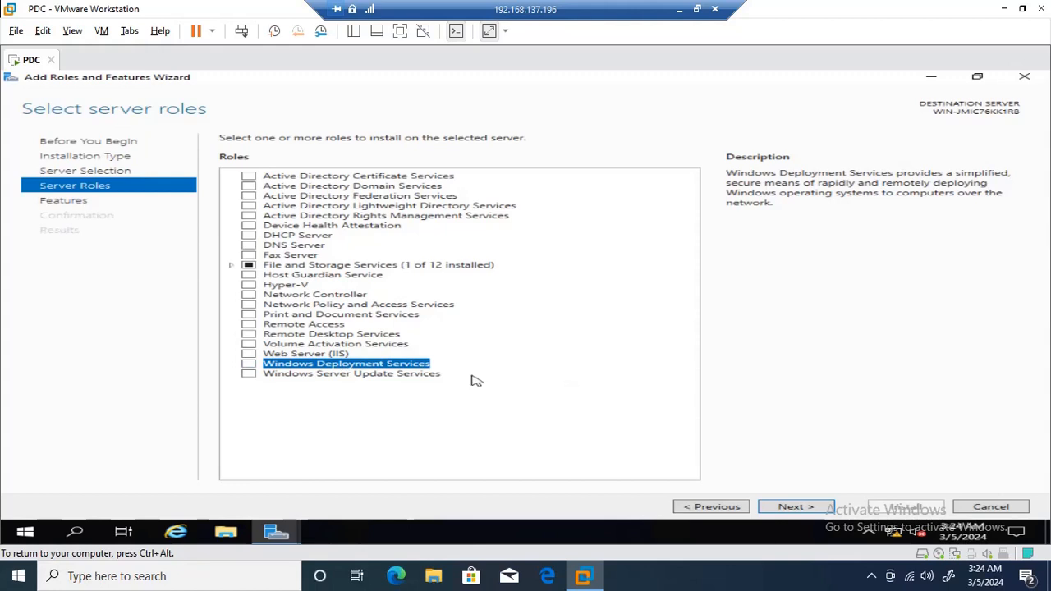
left_click(435, 374)
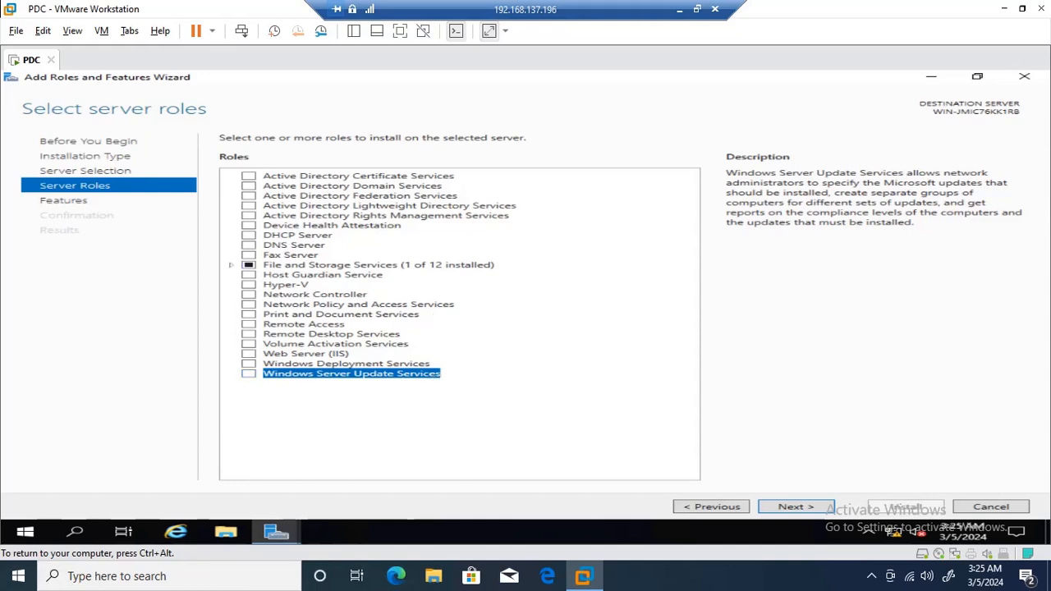
left_click(790, 507)
Cancel the wizard, browse Server Manager's Tools menu, then show the hidden taskbar apps
scroll(450, 287, "down", 9)
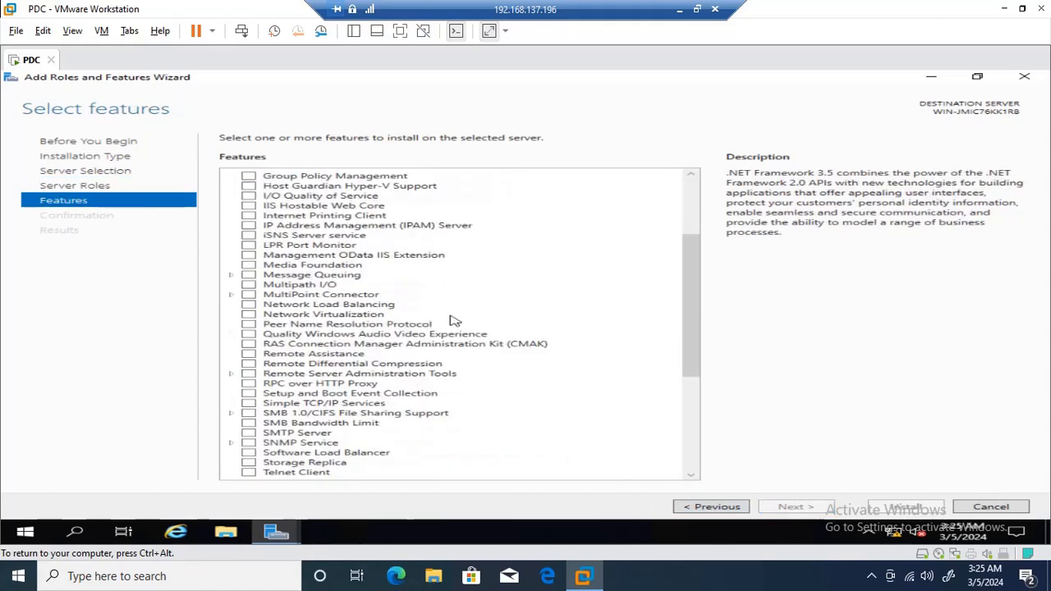
left_click(1012, 508)
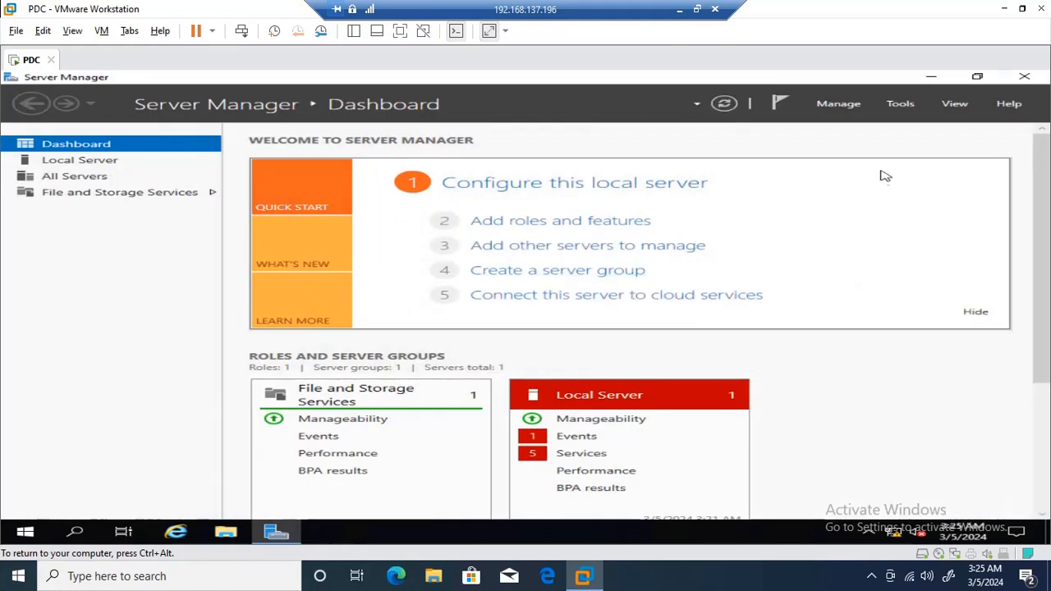
left_click(903, 106)
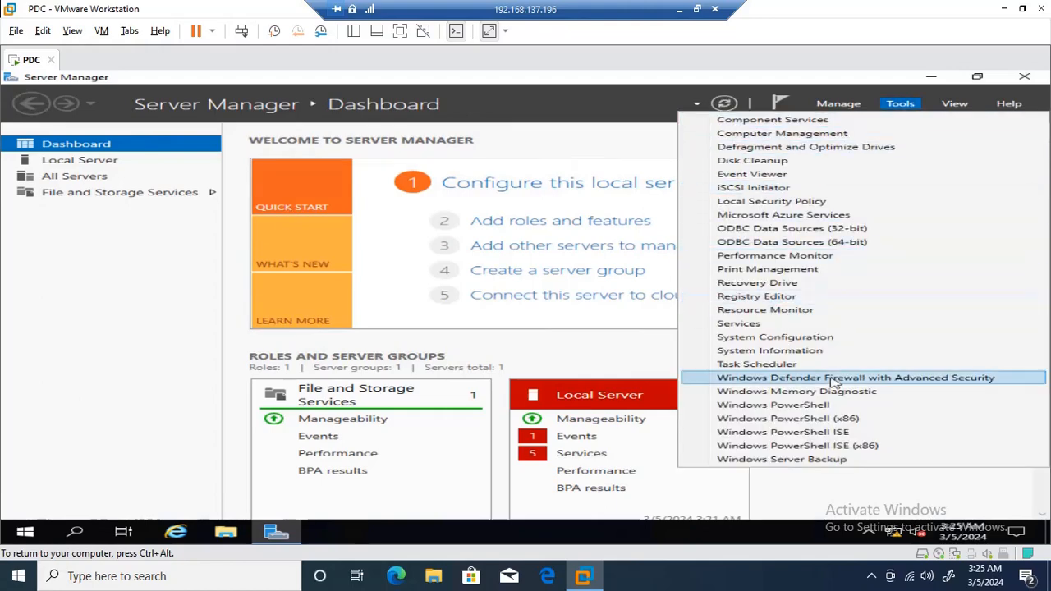
left_click(901, 105)
left_click(902, 108)
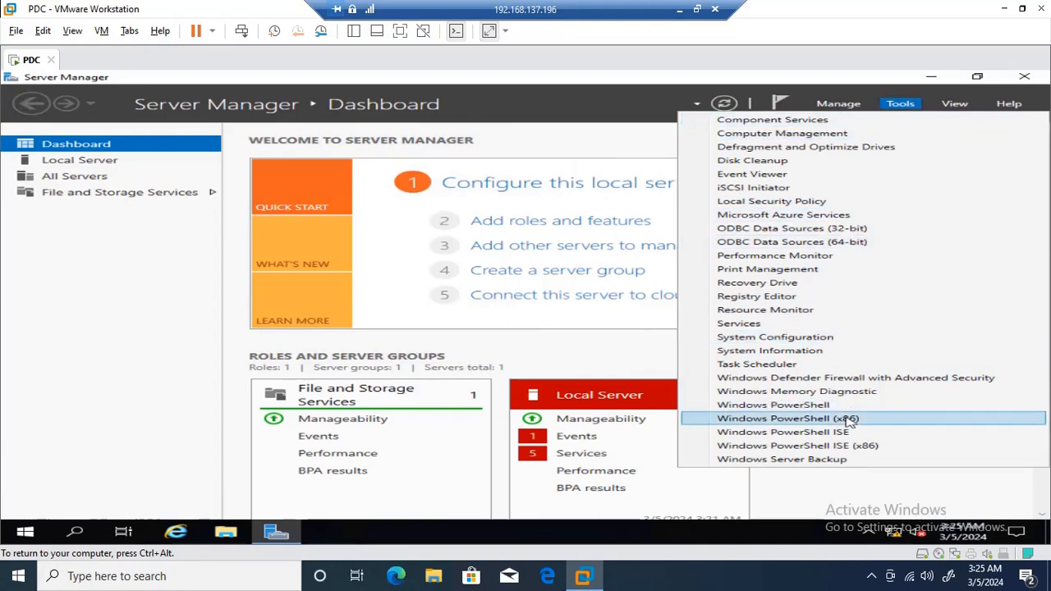
left_click(911, 107)
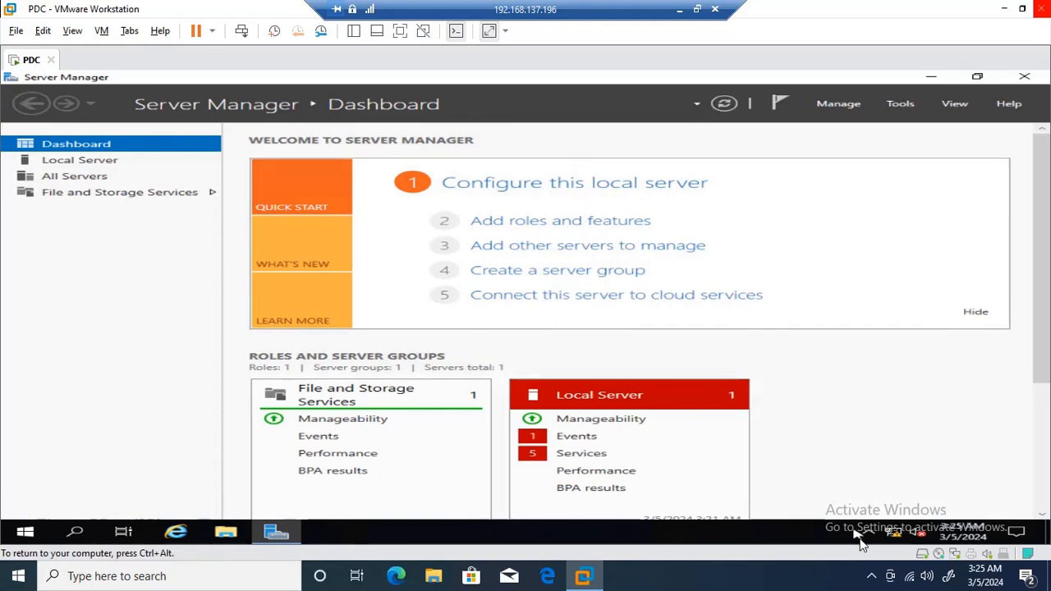
left_click(871, 578)
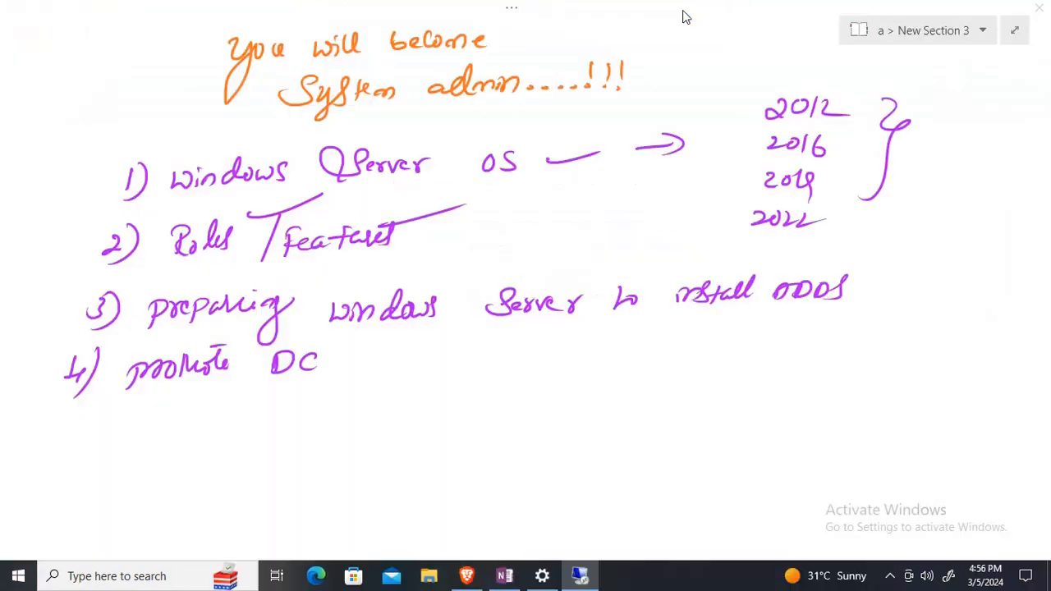
left_click(891, 576)
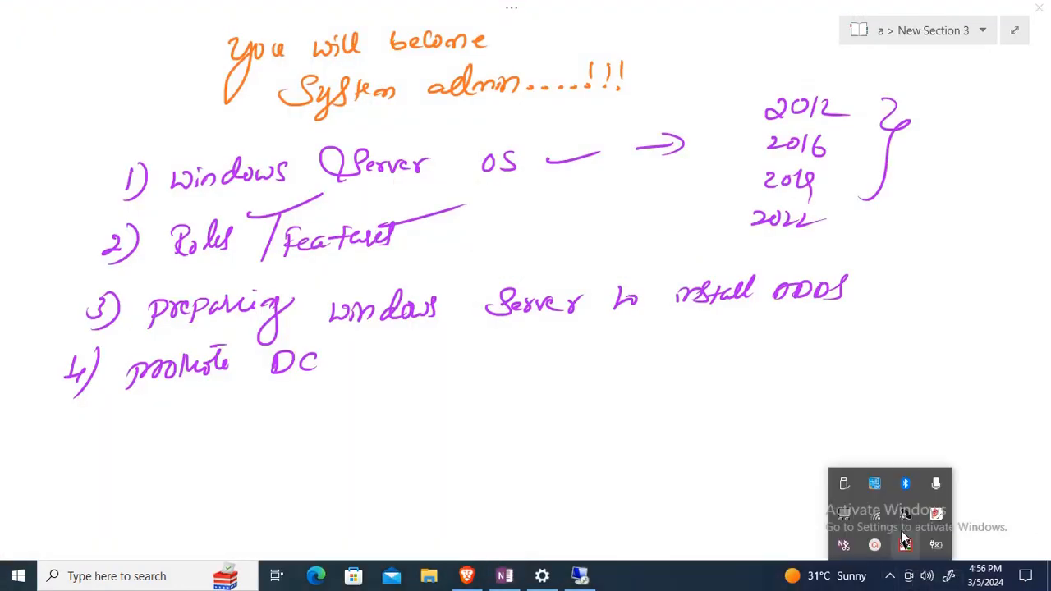
left_click(883, 546)
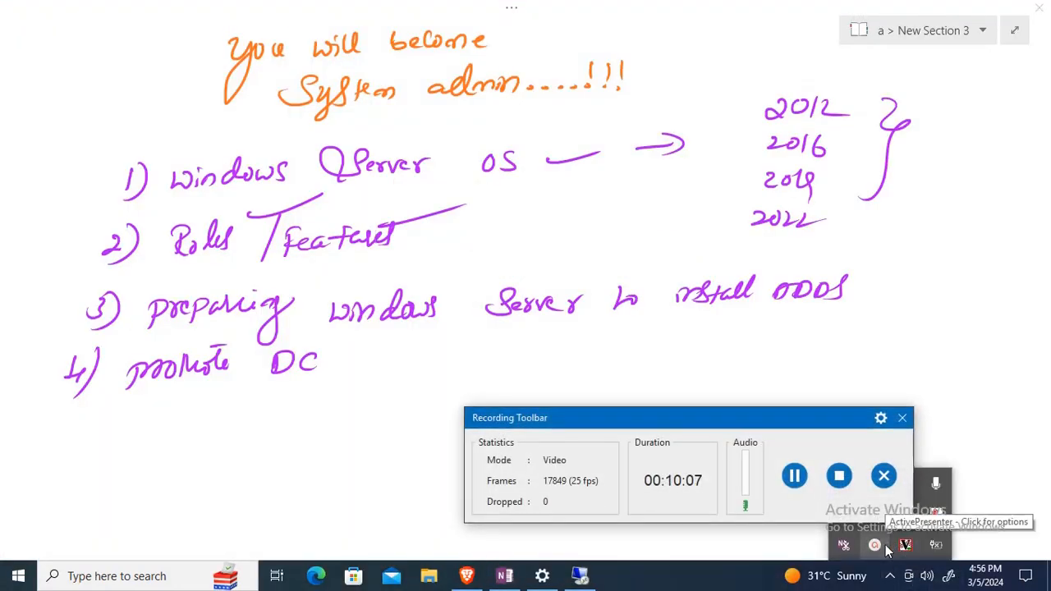
left_click(882, 549)
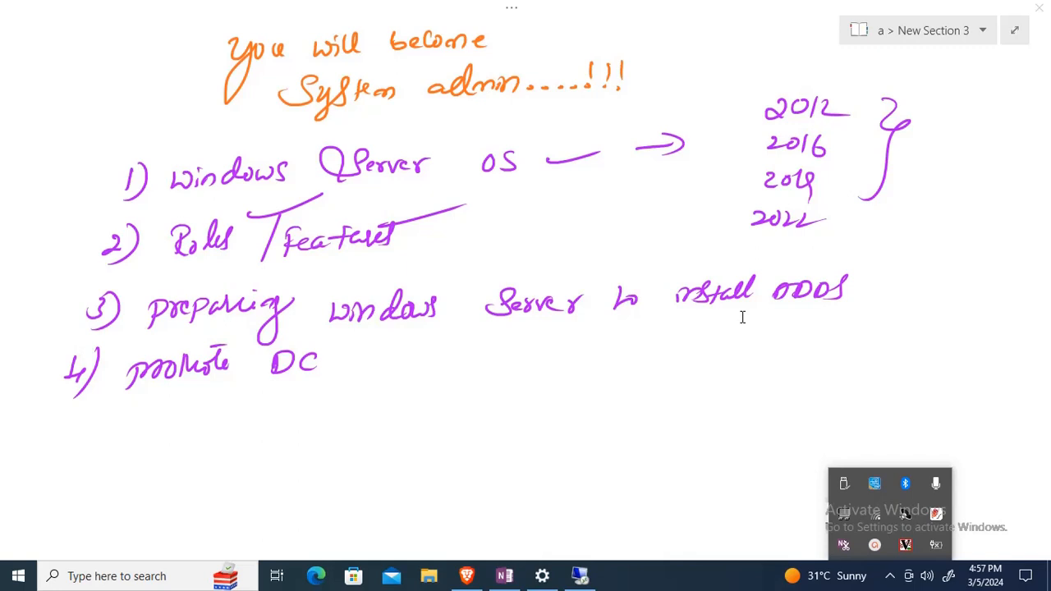
Underline 'Server' in item 1 and handwrite an arrowed 'Admin Password' note under promote DC
left_click(742, 317)
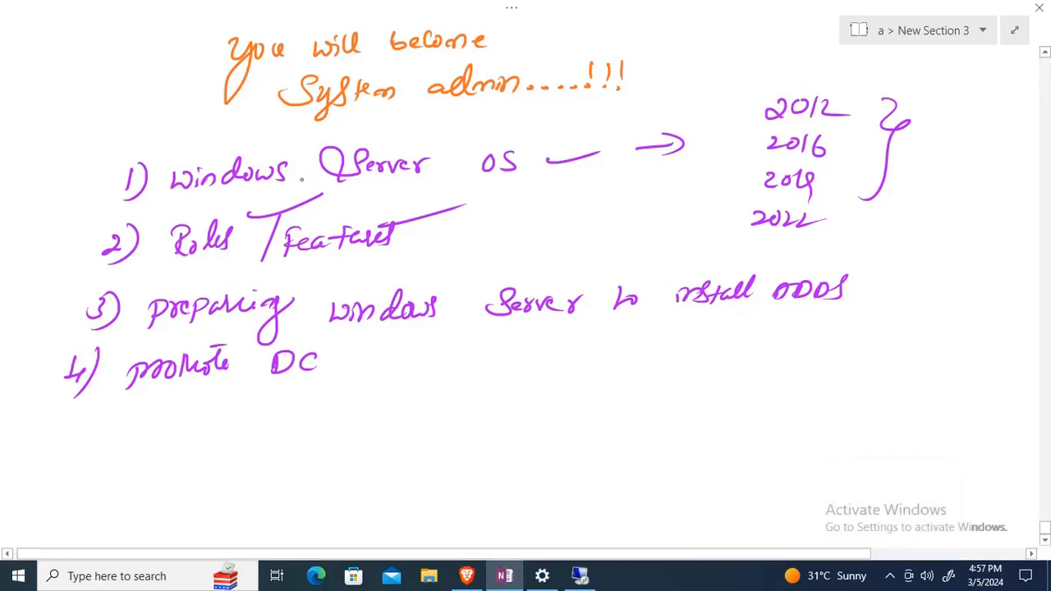
left_click_drag(368, 185, 419, 190)
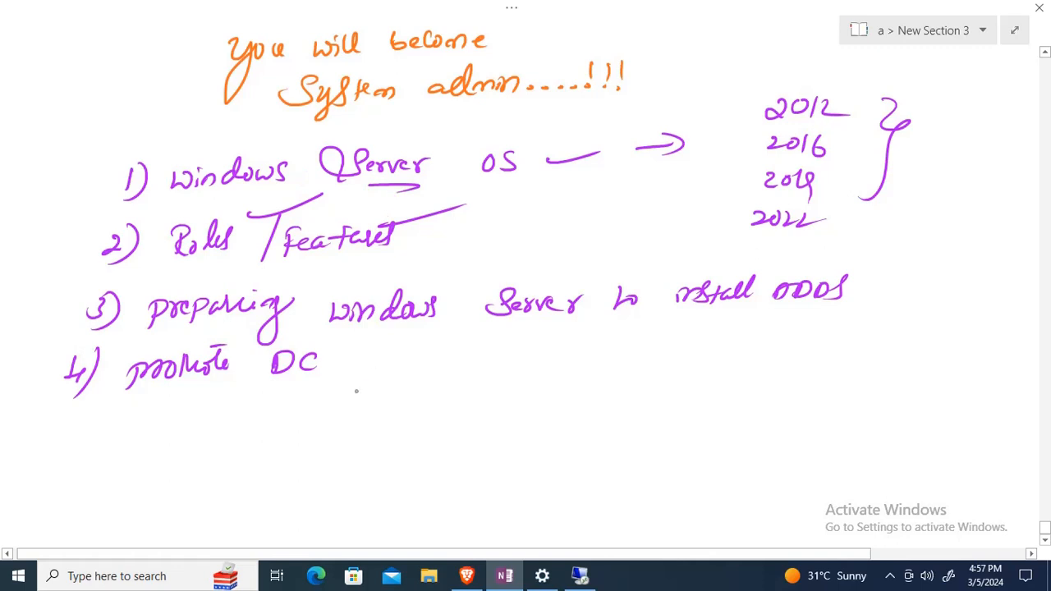
left_click_drag(335, 395, 392, 399)
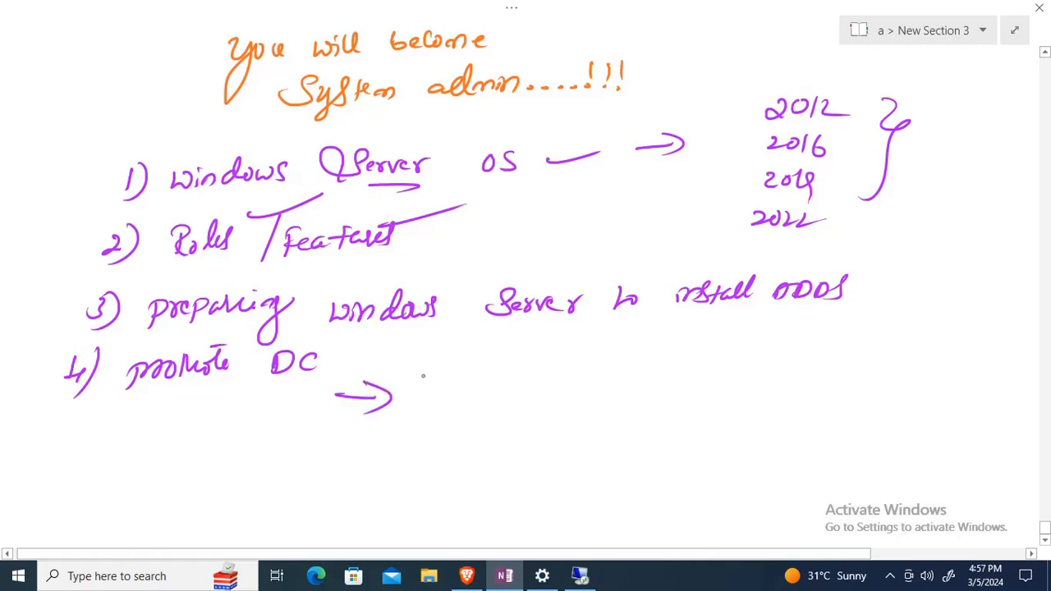
mouse_move(423, 391)
left_mouse_down()
mouse_move(414, 404)
mouse_move(422, 384)
left_mouse_up()
mouse_move(398, 404)
left_mouse_down()
mouse_move(445, 390)
mouse_move(453, 372)
mouse_move(475, 391)
mouse_move(518, 394)
left_mouse_up()
mouse_move(562, 379)
left_mouse_down()
mouse_move(562, 402)
mouse_move(689, 379)
left_mouse_up()
Handwrite a second arrowed note below 'Admin Password'
left_click_drag(330, 438, 358, 438)
left_click_drag(330, 449, 358, 450)
left_click_drag(345, 429, 346, 458)
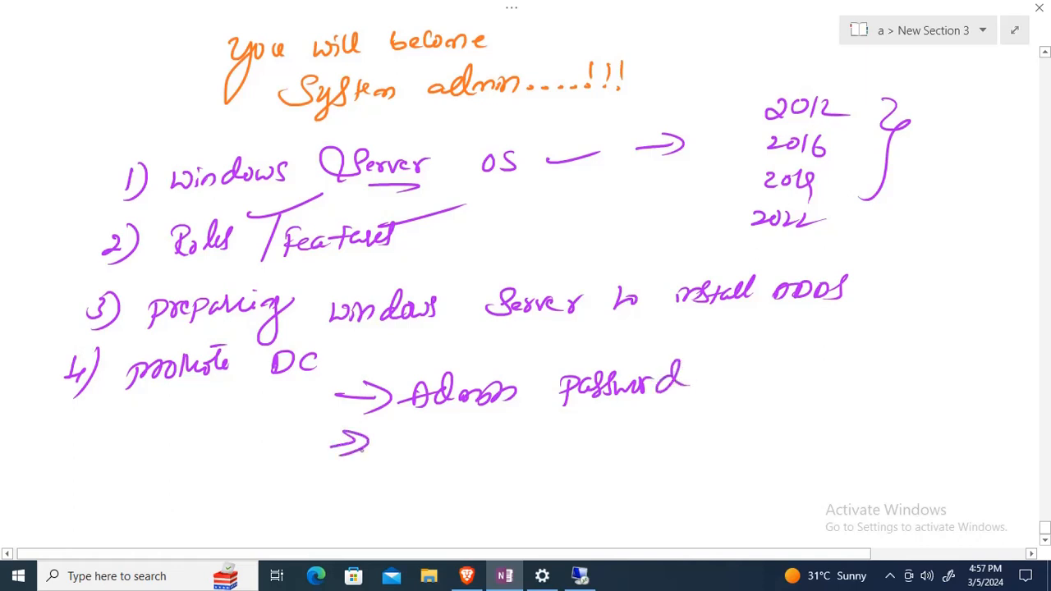
mouse_move(421, 431)
left_mouse_down()
mouse_move(417, 457)
mouse_move(432, 458)
left_mouse_up()
left_click_drag(423, 443, 448, 444)
mouse_move(455, 430)
left_mouse_down()
mouse_move(473, 450)
mouse_move(480, 427)
left_mouse_up()
left_click_drag(504, 436, 509, 453)
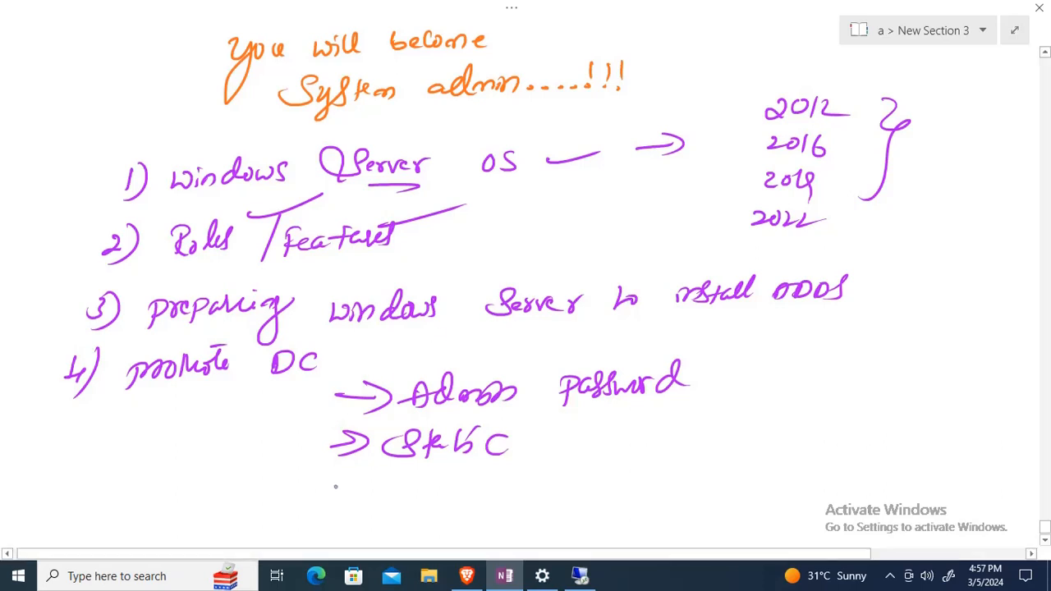
Add a third arrowed note and group all three notes with a curly brace
left_click_drag(322, 485, 324, 497)
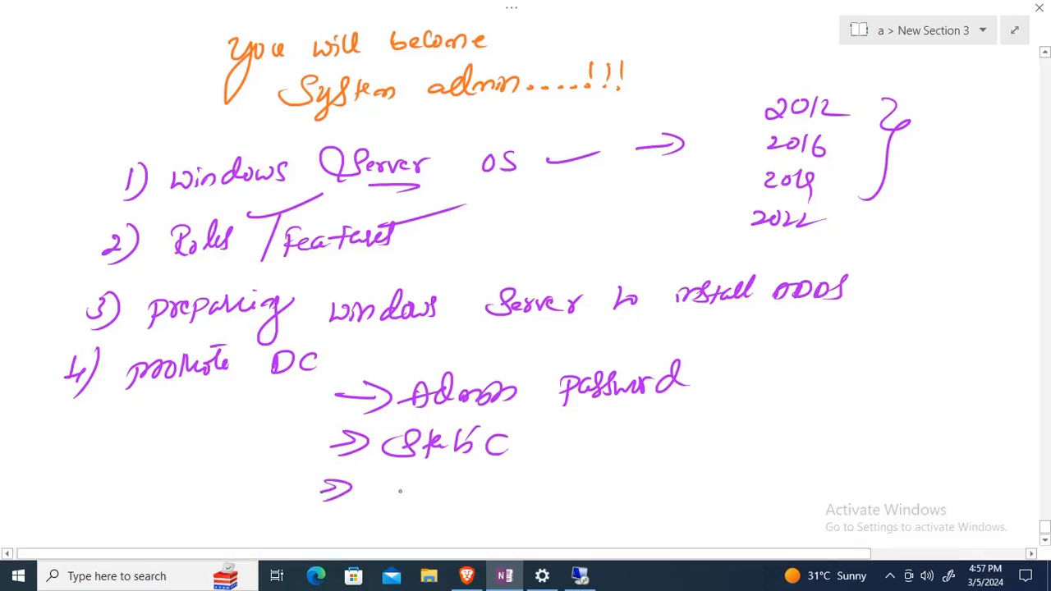
mouse_move(386, 484)
left_mouse_down()
mouse_move(392, 502)
mouse_move(422, 493)
left_mouse_up()
mouse_move(491, 483)
left_mouse_down()
mouse_move(472, 500)
mouse_move(516, 495)
left_mouse_up()
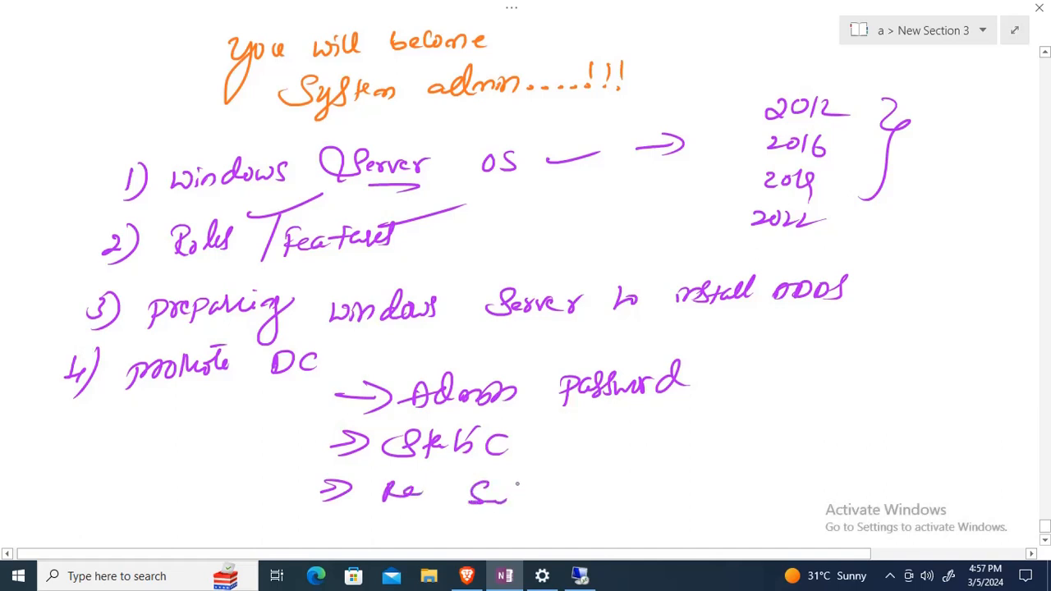
left_click_drag(692, 382, 644, 484)
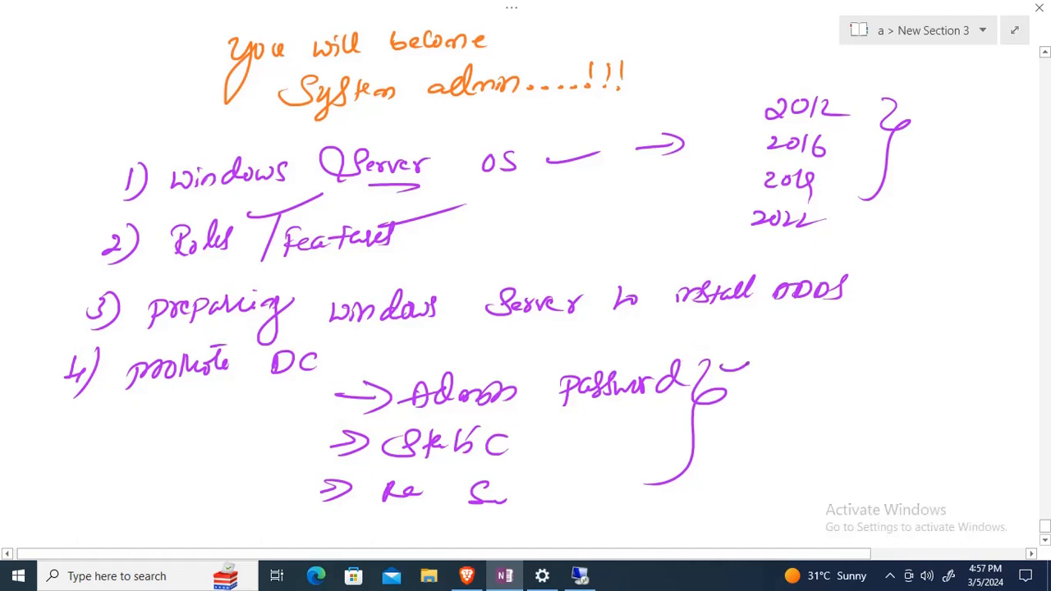
Ink an arrow from the item-4 brace up to item 3, write '/DNS' after ADDS, and draw a curved arrow above it
left_click_drag(721, 369, 777, 339)
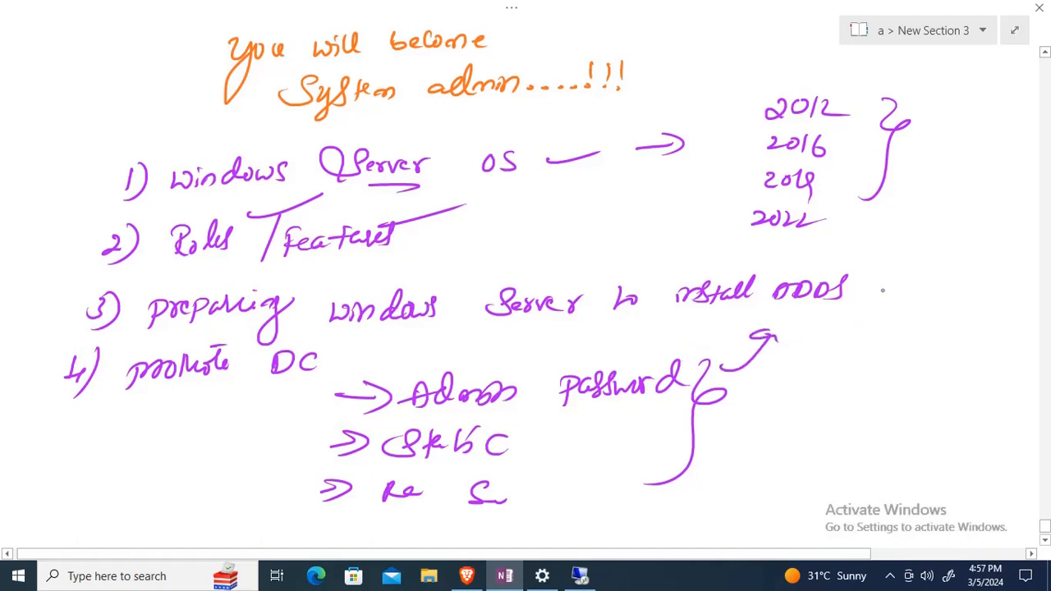
left_click_drag(880, 256, 837, 332)
mouse_move(887, 280)
left_mouse_down()
mouse_move(892, 296)
mouse_move(944, 271)
left_mouse_up()
mouse_move(961, 270)
left_mouse_down()
mouse_move(915, 327)
mouse_move(940, 307)
left_mouse_up()
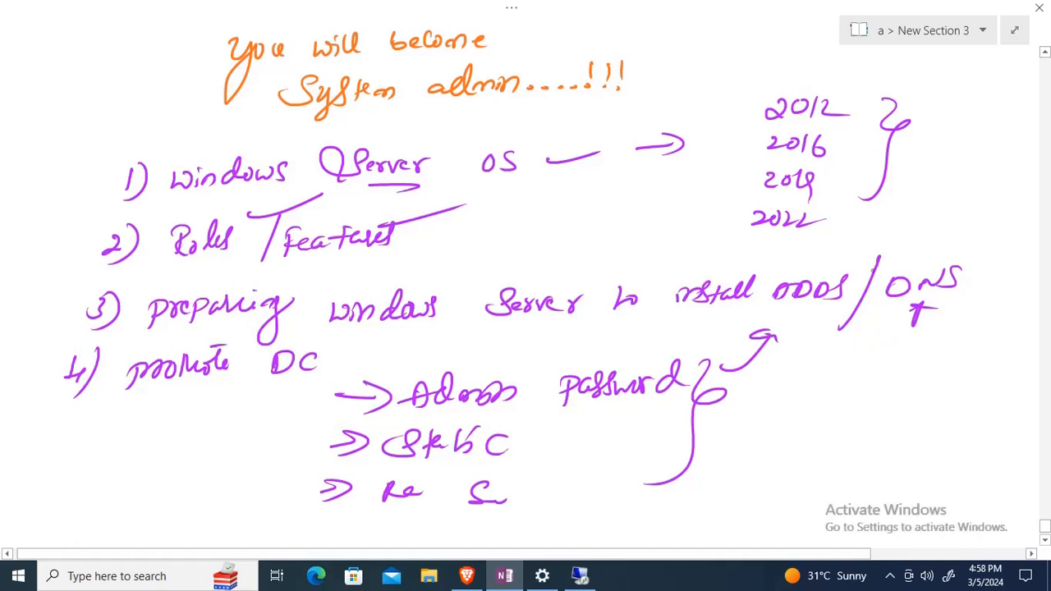
mouse_move(855, 233)
left_mouse_down()
mouse_move(845, 244)
mouse_move(854, 248)
mouse_move(910, 256)
left_mouse_up()
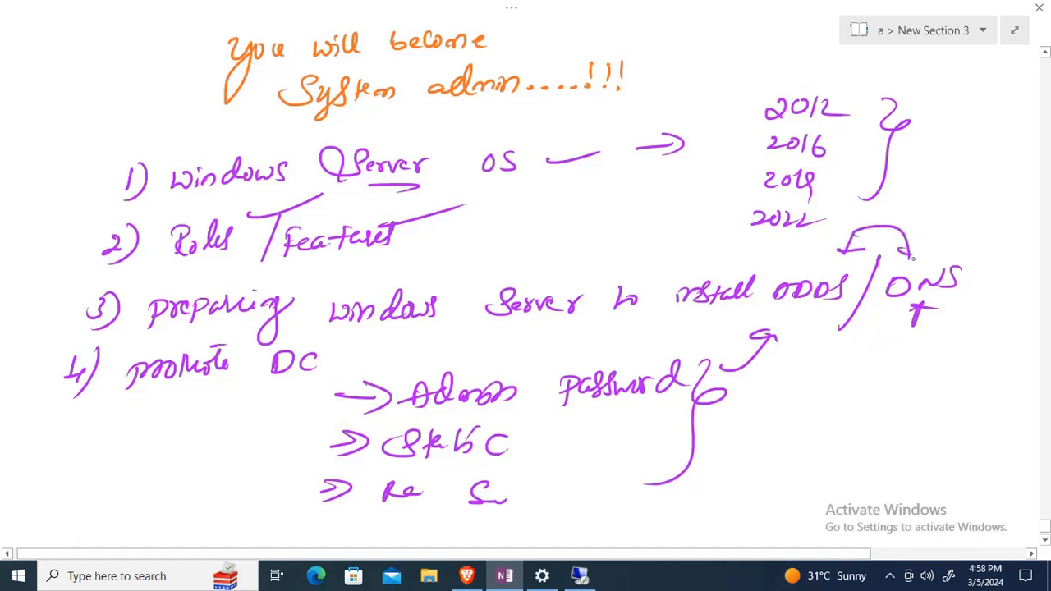